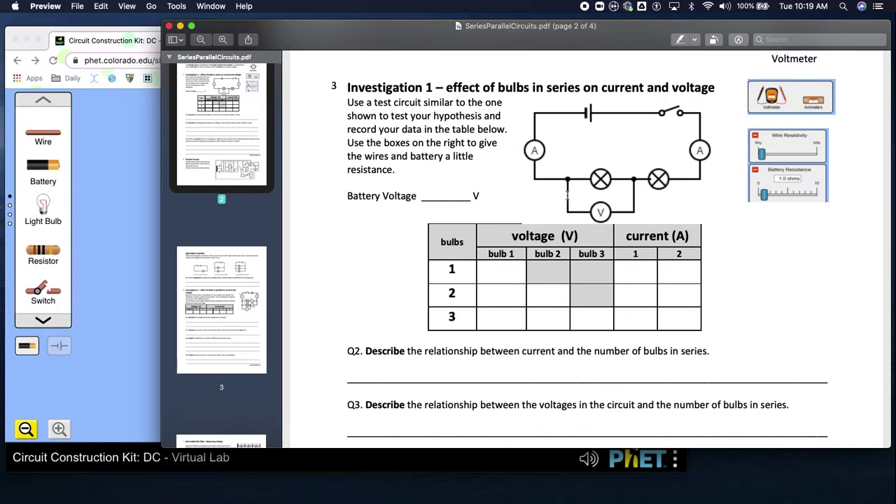
Narrow the simulation window and place a battery with wires on both sides and a switch
{"action": "left_click", "coordinate": [138, 258]}
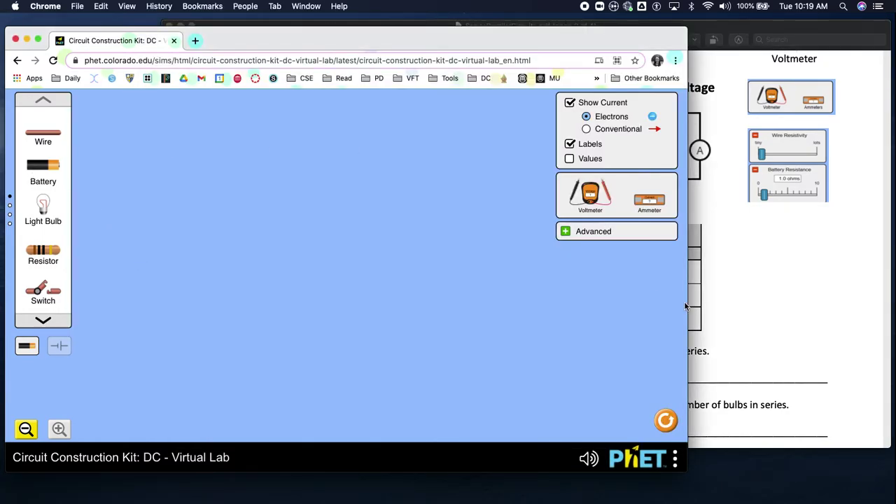
{"action": "left_click_drag", "start_coordinate": [687, 306], "coordinate": [498, 343]}
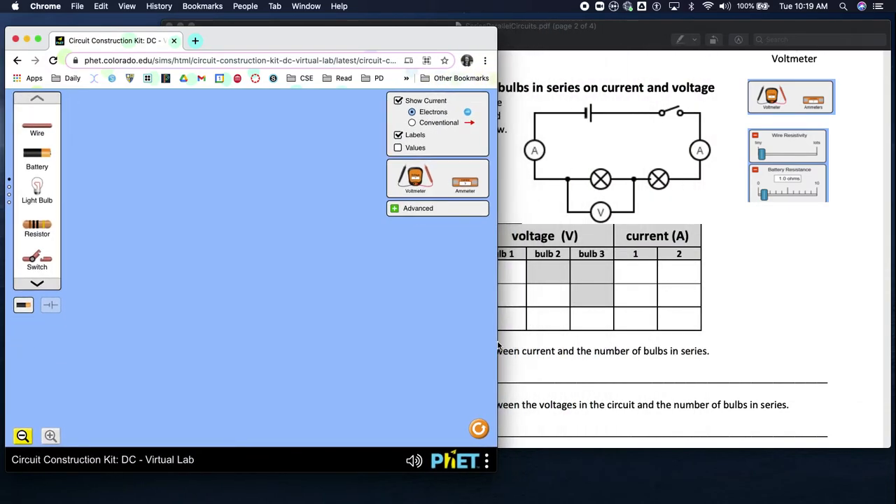
{"action": "left_click_drag", "start_coordinate": [32, 160], "coordinate": [180, 165]}
{"action": "left_click_drag", "start_coordinate": [37, 130], "coordinate": [222, 162]}
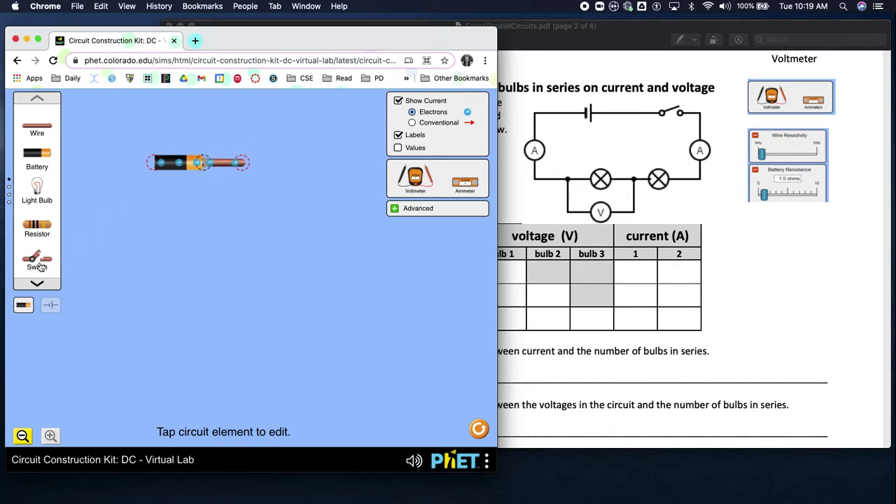
{"action": "left_click_drag", "start_coordinate": [39, 260], "coordinate": [278, 165]}
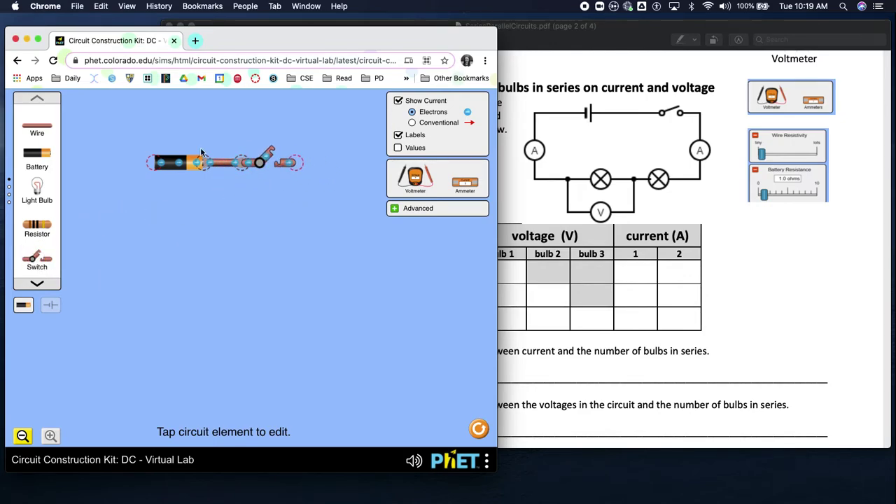
{"action": "left_click_drag", "start_coordinate": [37, 129], "coordinate": [129, 166]}
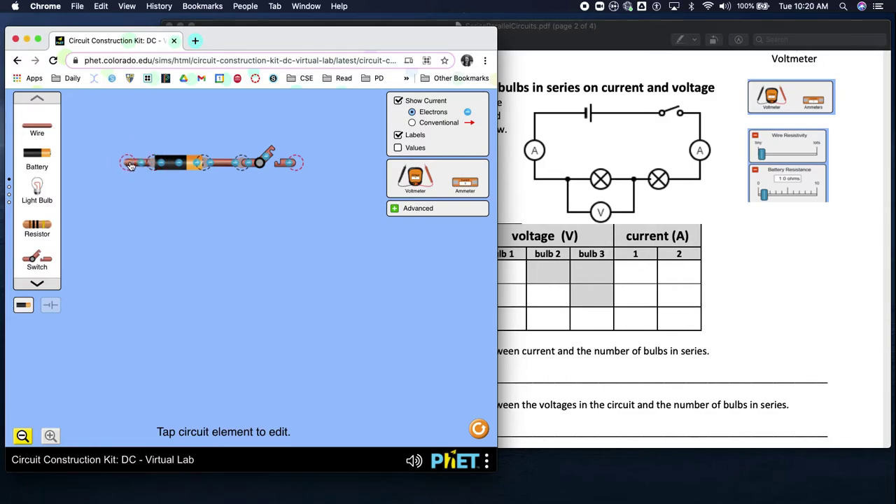
{"action": "left_click_drag", "start_coordinate": [37, 129], "coordinate": [132, 194]}
Add two ammeters, one on each side of the loop, joined with wires
{"action": "left_click_drag", "start_coordinate": [471, 186], "coordinate": [130, 245]}
{"action": "left_click", "coordinate": [131, 219]}
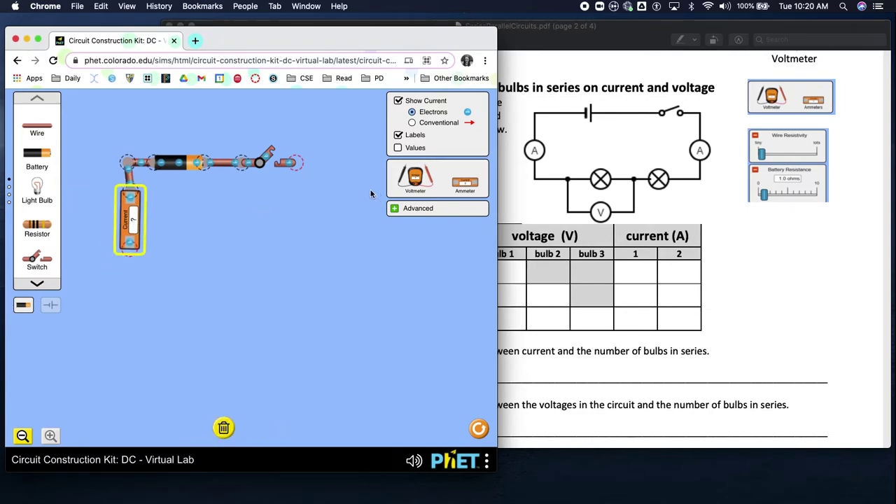
{"action": "left_click_drag", "start_coordinate": [38, 133], "coordinate": [297, 185]}
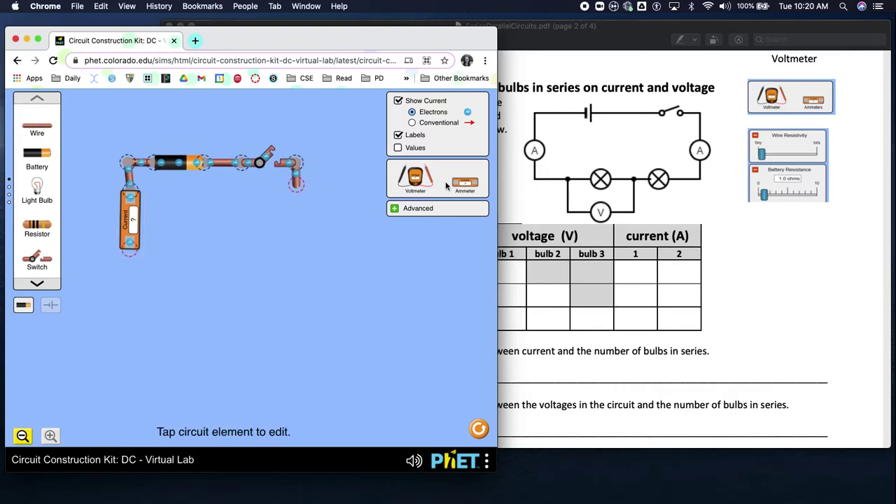
{"action": "left_click_drag", "start_coordinate": [466, 183], "coordinate": [291, 222]}
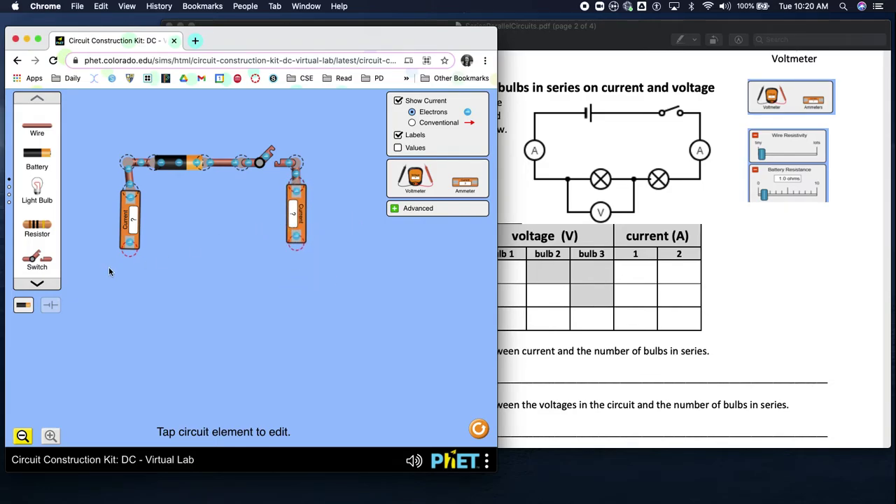
{"action": "left_click_drag", "start_coordinate": [36, 126], "coordinate": [302, 263]}
{"action": "left_click_drag", "start_coordinate": [37, 134], "coordinate": [128, 222]}
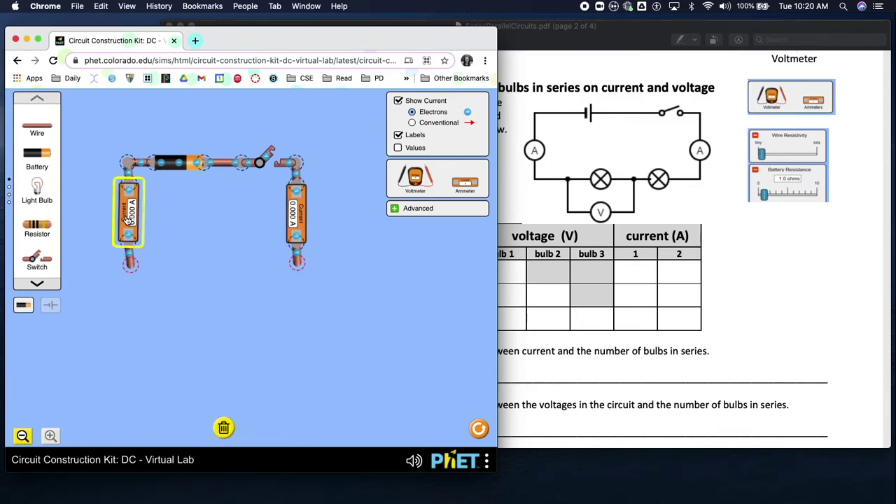
Add a light bulb at the bottom and close the loop at the right ammeter
{"action": "left_click", "coordinate": [131, 263]}
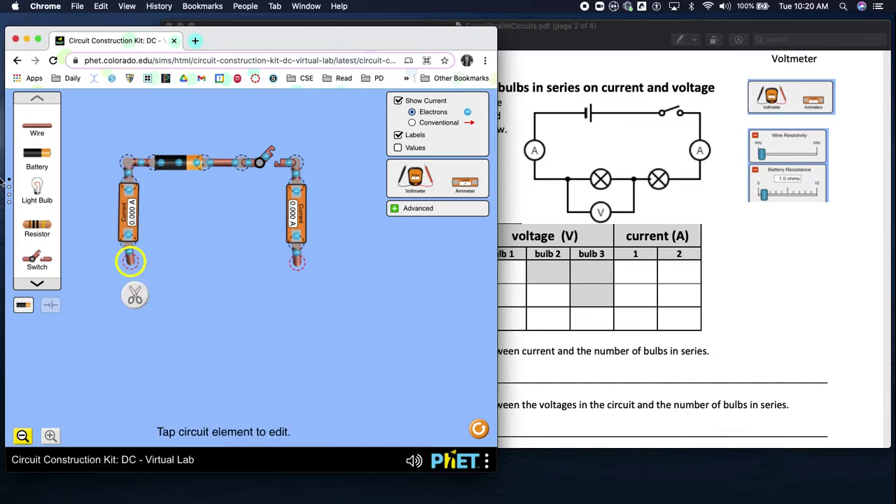
{"action": "mouse_move", "coordinate": [38, 133]}
{"action": "left_mouse_down"}
{"action": "mouse_move", "coordinate": [111, 184]}
{"action": "mouse_move", "coordinate": [155, 262]}
{"action": "mouse_move", "coordinate": [143, 261]}
{"action": "mouse_move", "coordinate": [154, 264]}
{"action": "left_mouse_up"}
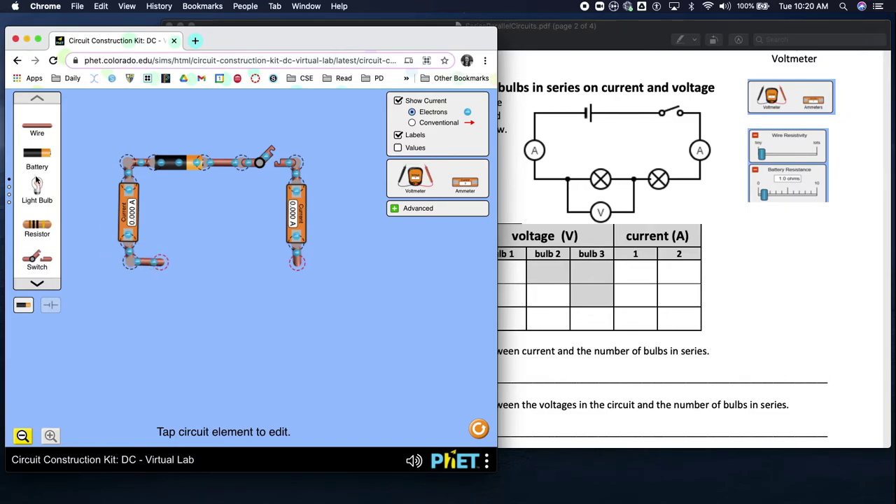
{"action": "left_click_drag", "start_coordinate": [37, 185], "coordinate": [165, 256]}
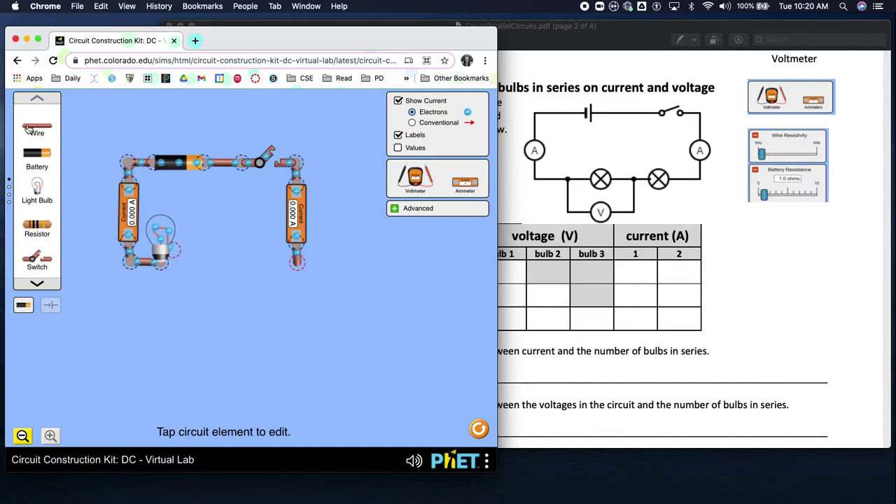
{"action": "left_click_drag", "start_coordinate": [37, 129], "coordinate": [197, 255]}
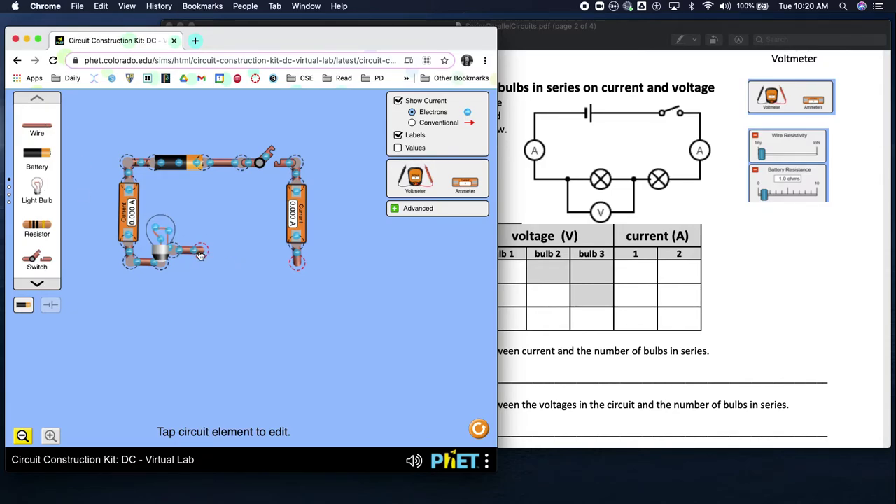
{"action": "left_click_drag", "start_coordinate": [200, 255], "coordinate": [297, 261]}
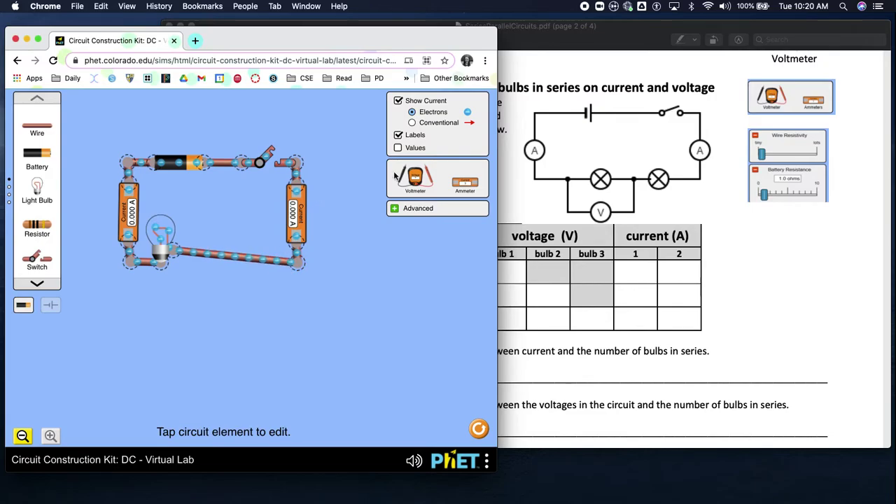
Probe the bulb with a voltmeter and close the switch, reading 0.90 A and 9.00 V
{"action": "left_click_drag", "start_coordinate": [420, 180], "coordinate": [186, 317]}
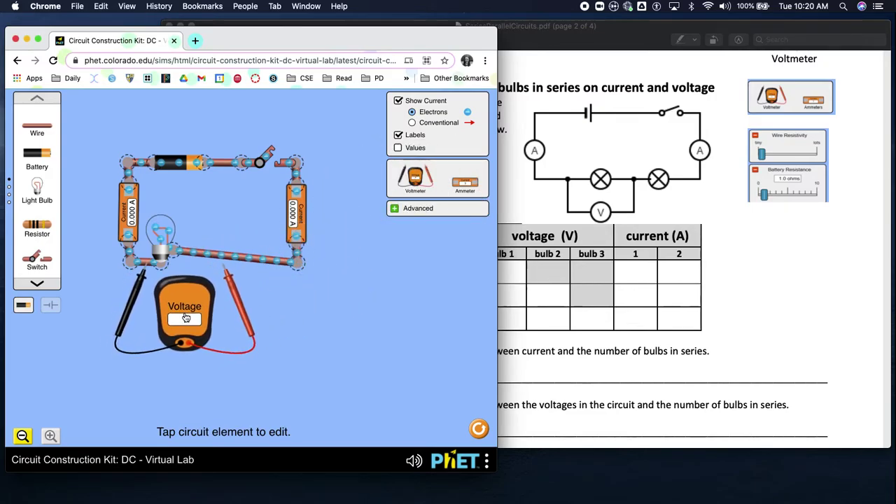
{"action": "left_click_drag", "start_coordinate": [242, 302], "coordinate": [238, 297]}
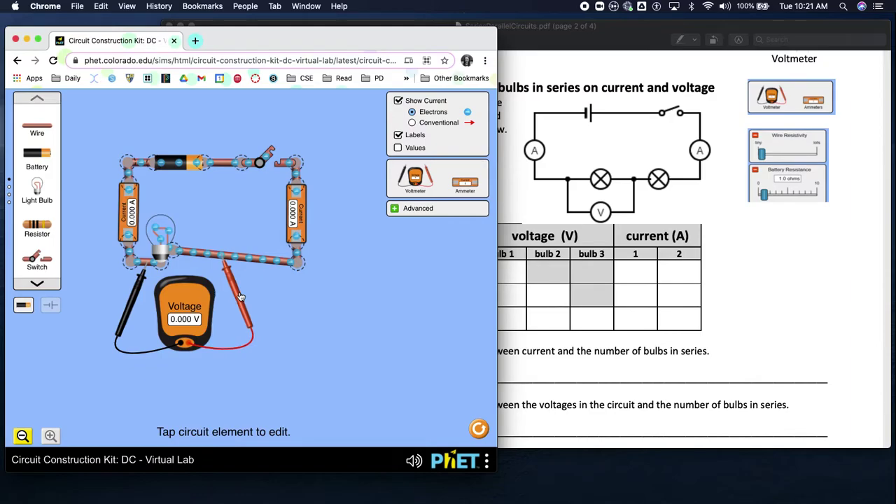
{"action": "left_click", "coordinate": [270, 168]}
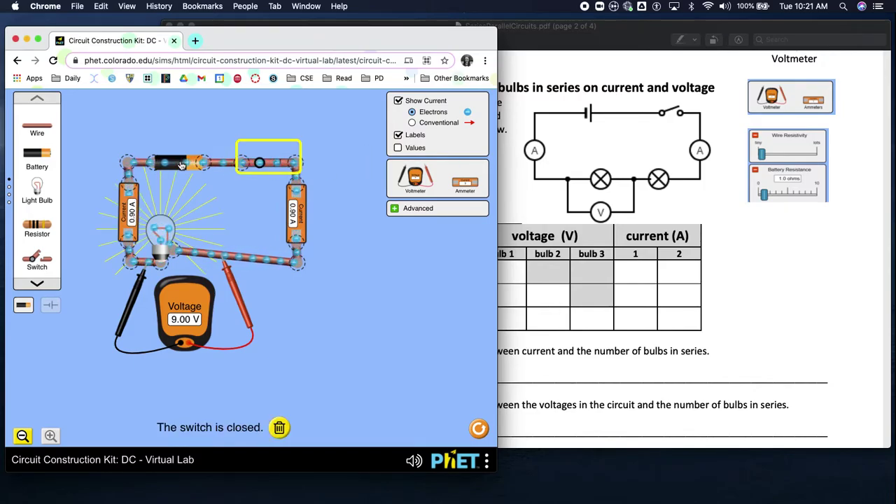
{"action": "left_click", "coordinate": [398, 102]}
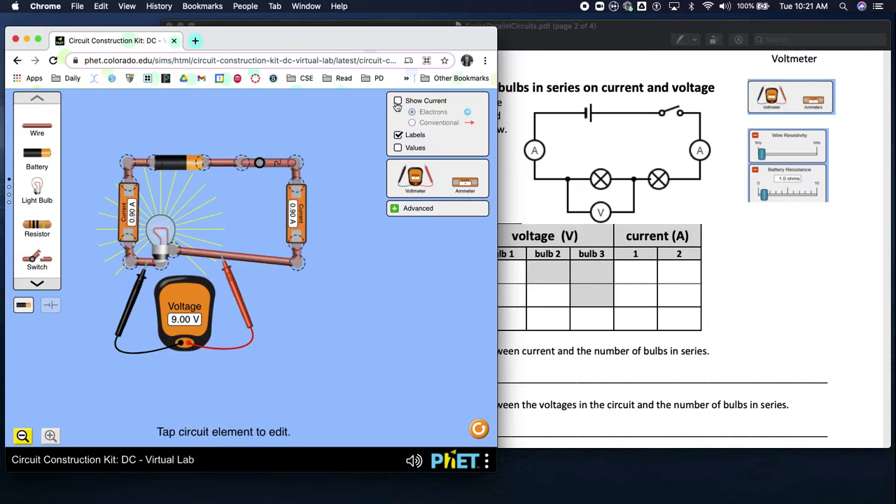
{"action": "left_click", "coordinate": [182, 168]}
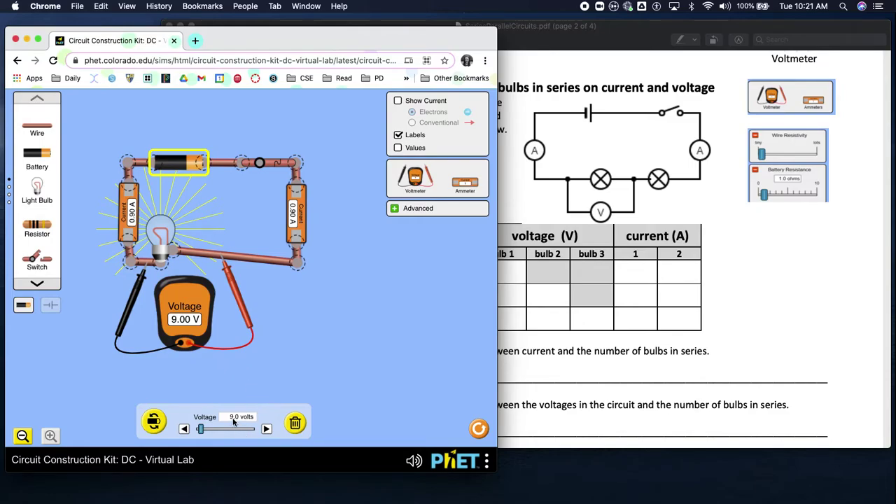
{"action": "left_click", "coordinate": [517, 222]}
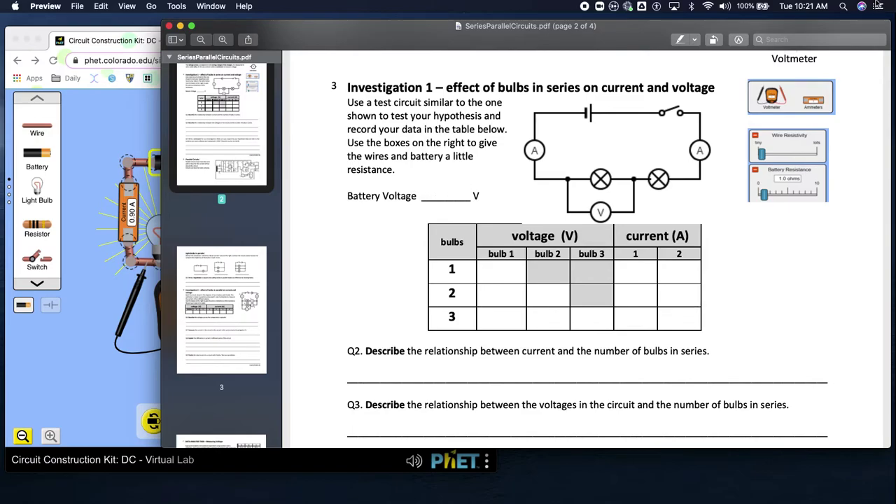
Enter 9 in the worksheet for the battery voltage and row 1's bulb 1 voltage
{"action": "left_click", "coordinate": [738, 40]}
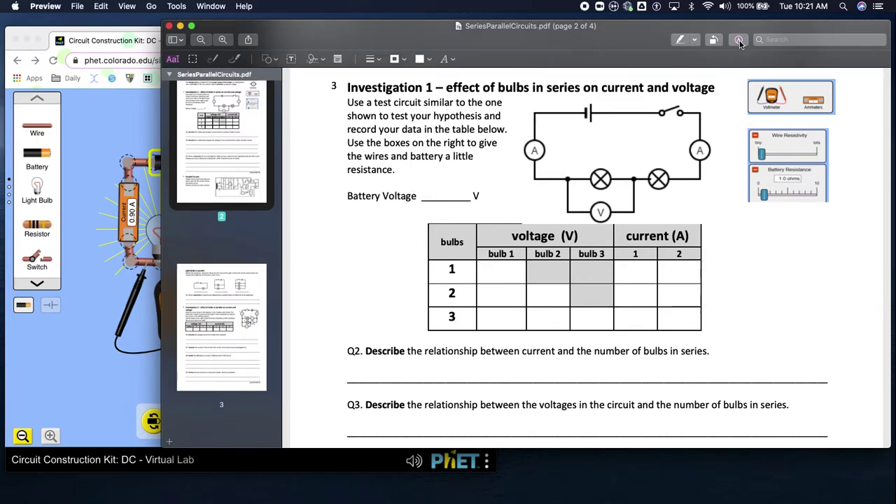
{"action": "left_click", "coordinate": [291, 61]}
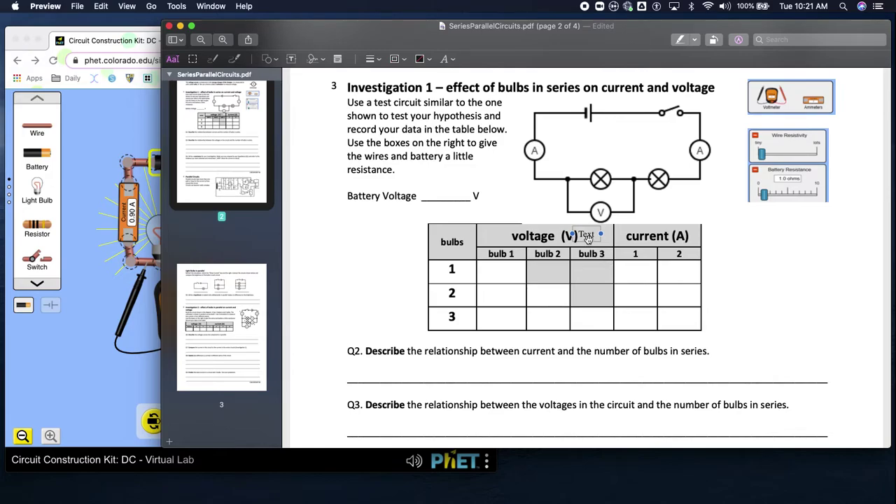
{"action": "left_click_drag", "start_coordinate": [588, 240], "coordinate": [444, 198]}
{"action": "type", "text": "9"}
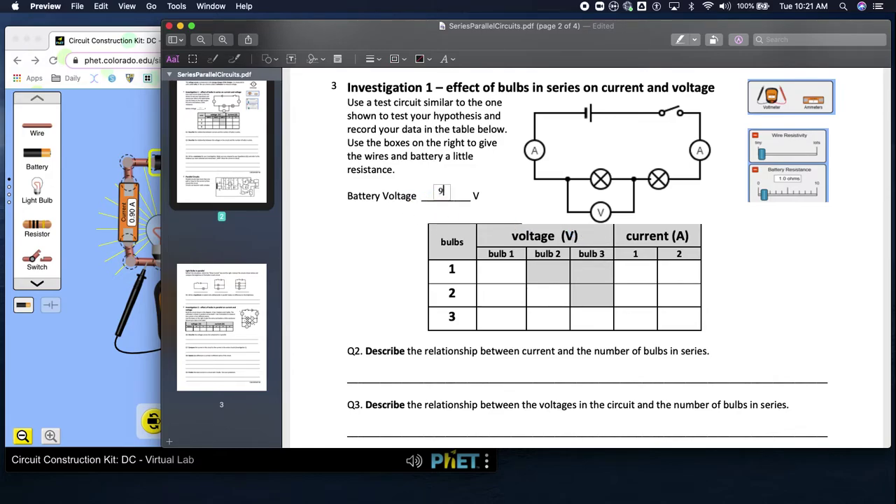
{"action": "left_click", "coordinate": [420, 283]}
{"action": "left_click", "coordinate": [93, 326]}
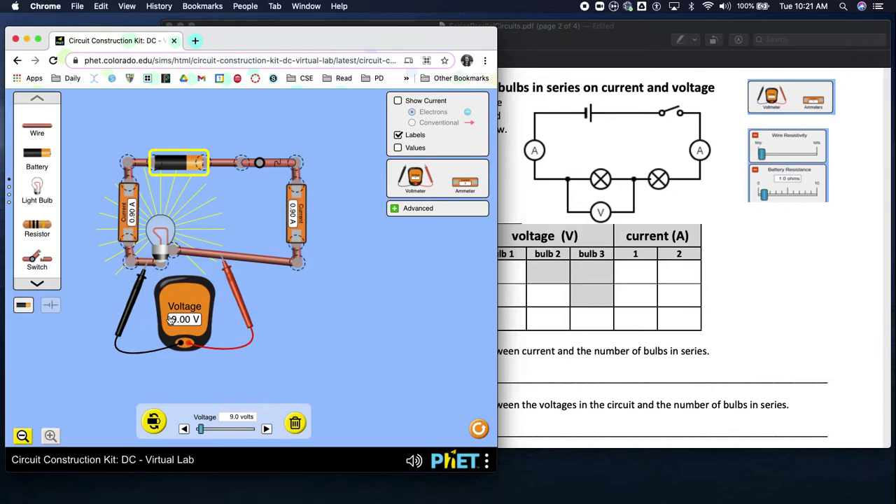
{"action": "left_click", "coordinate": [596, 242]}
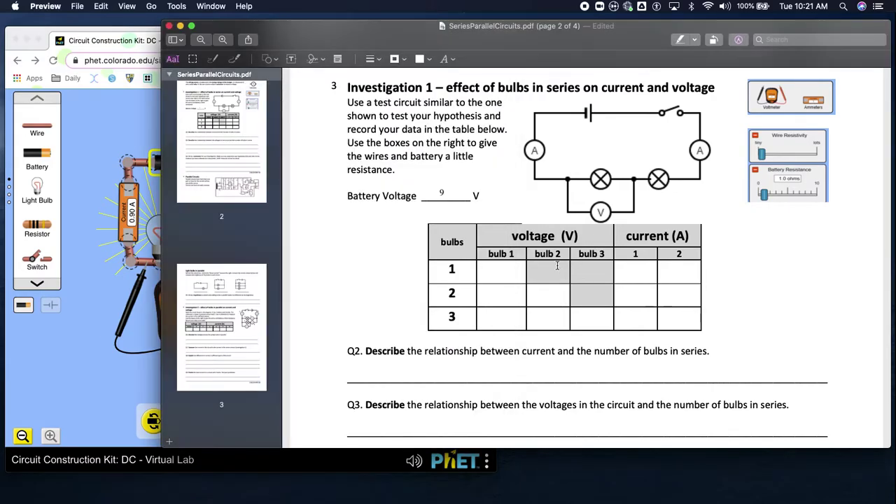
{"action": "left_click", "coordinate": [445, 193]}
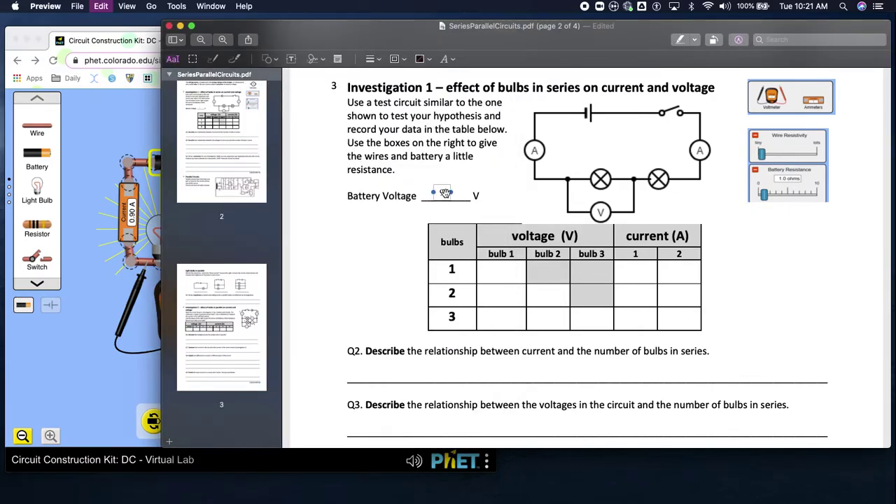
{"action": "type", "text": "9"}
{"action": "left_click", "coordinate": [506, 273]}
{"action": "left_click_drag", "start_coordinate": [505, 273], "coordinate": [499, 272]}
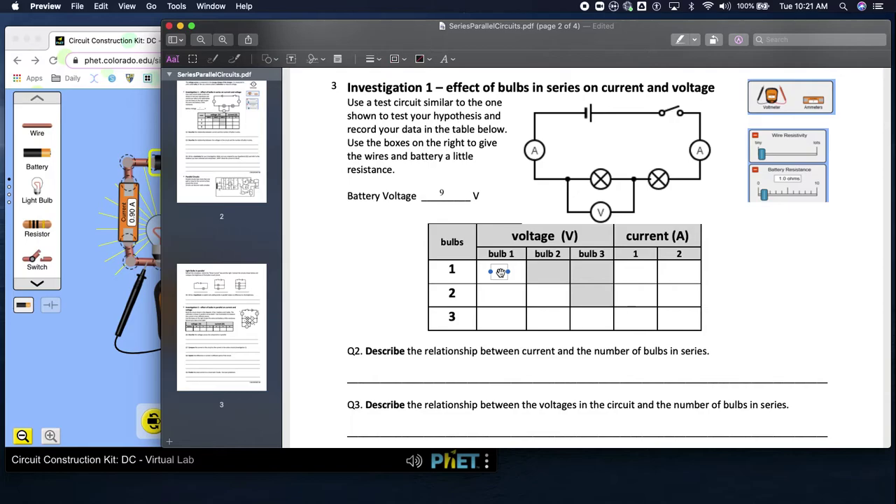
Put 0.9 in row 1's first current cell and copy it into the second
{"action": "left_click", "coordinate": [91, 277]}
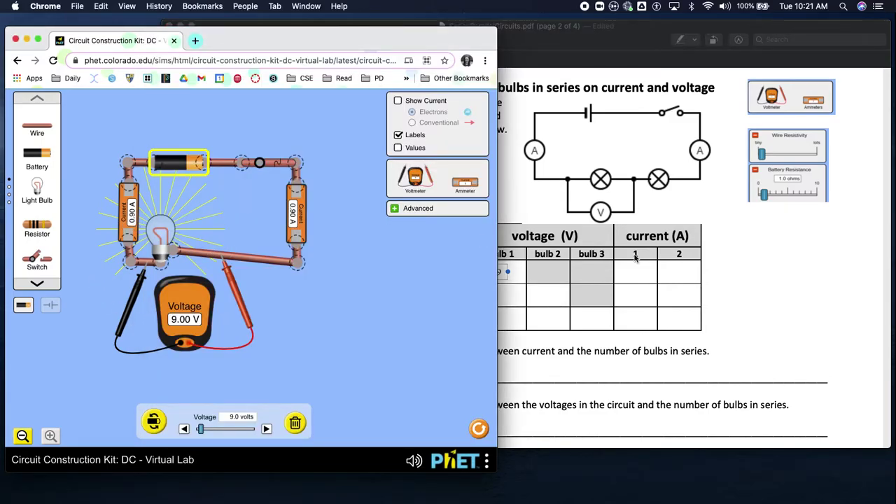
{"action": "left_click", "coordinate": [674, 273]}
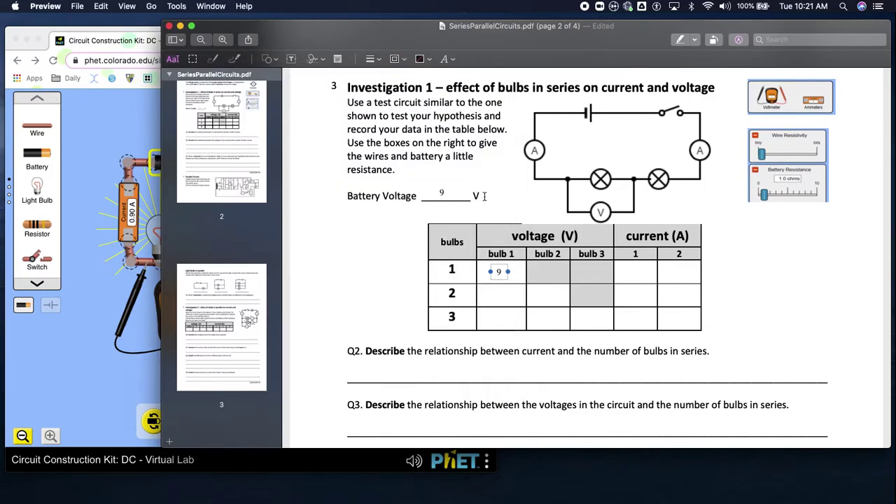
{"action": "left_click", "coordinate": [291, 61]}
{"action": "type", "text": "0.9"}
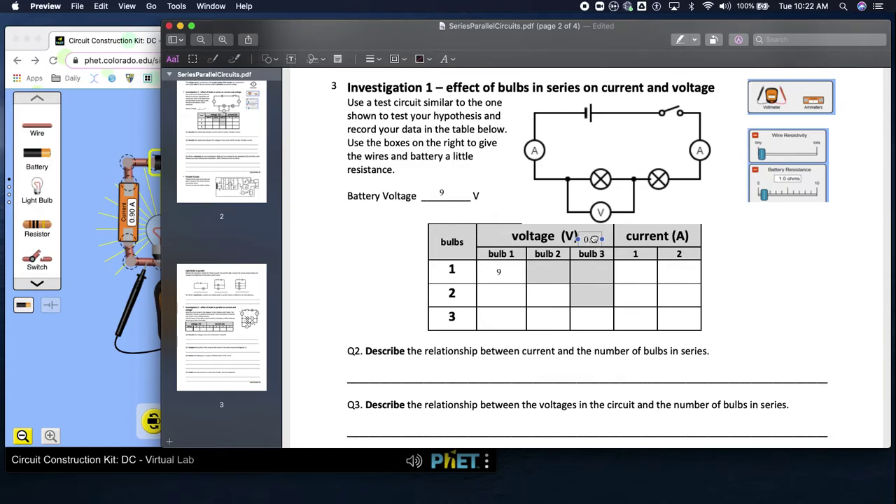
{"action": "left_click_drag", "start_coordinate": [592, 239], "coordinate": [640, 272]}
{"action": "left_click", "coordinate": [728, 276]}
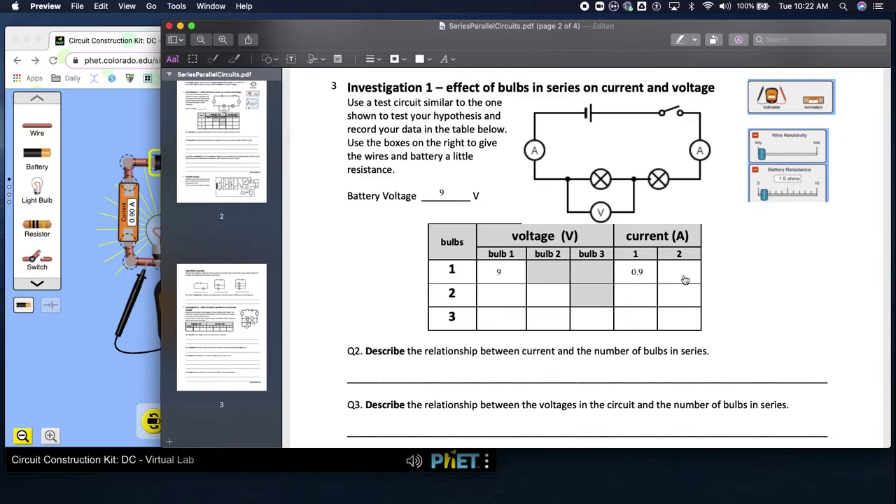
{"action": "left_click", "coordinate": [156, 195]}
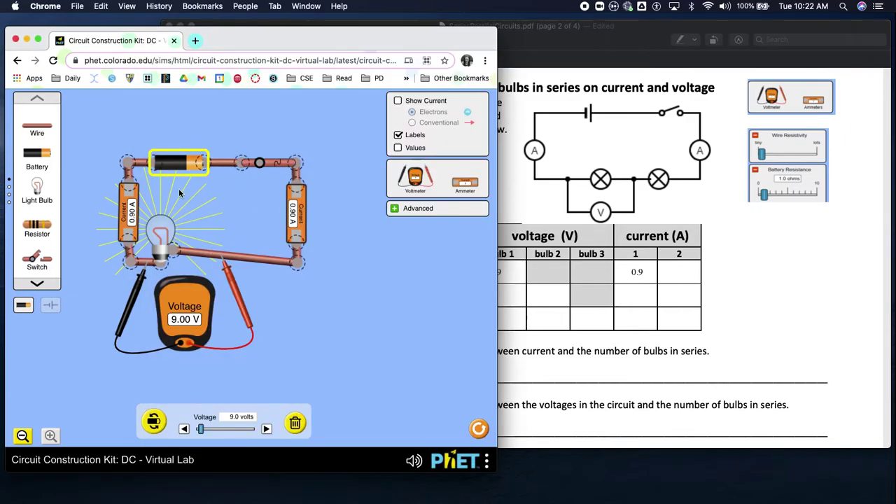
{"action": "left_click", "coordinate": [676, 262]}
{"action": "left_click", "coordinate": [637, 273]}
{"action": "left_click_drag", "start_coordinate": [638, 277], "coordinate": [678, 278], "text": "alt"}
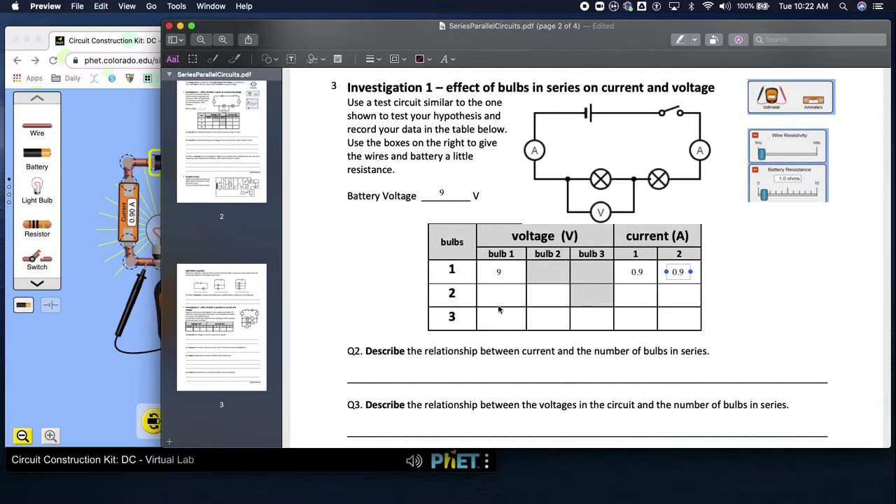
{"action": "key", "text": "super+Tab"}
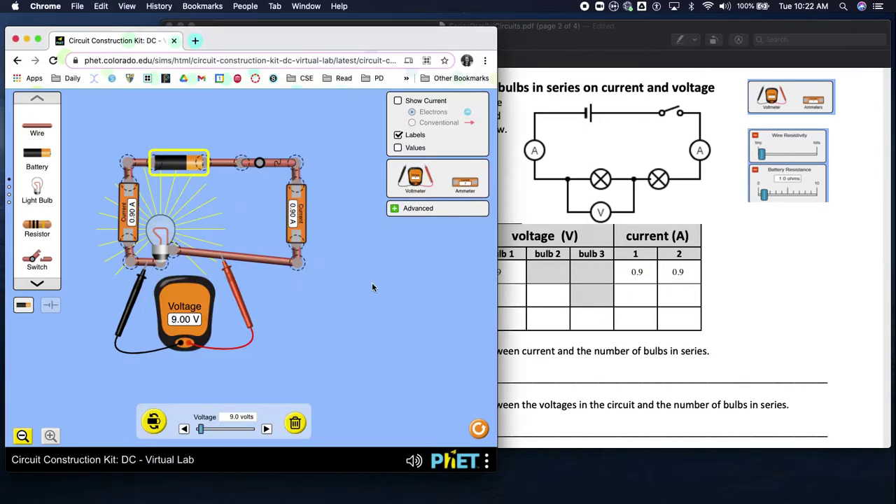
{"action": "left_click", "coordinate": [297, 263]}
Cut the loop, insert a second bulb in series, and measure 4.50 V across the first bulb
{"action": "left_click", "coordinate": [319, 282]}
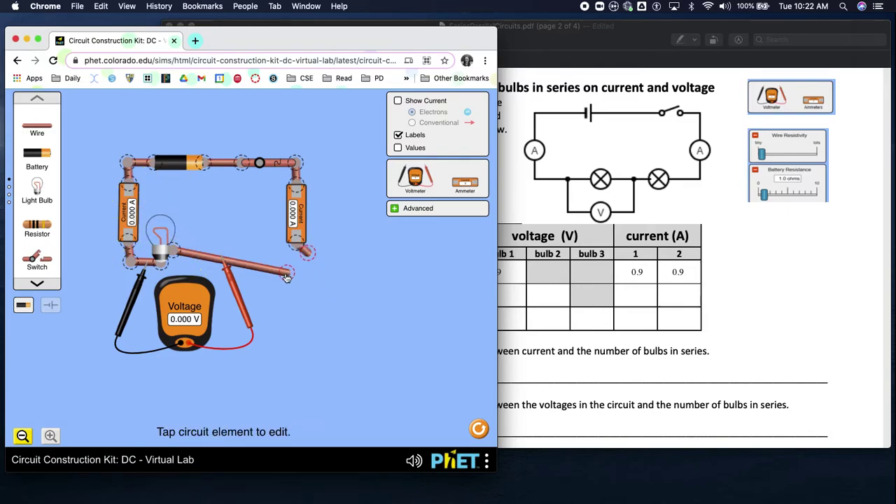
{"action": "left_click_drag", "start_coordinate": [287, 272], "coordinate": [197, 254]}
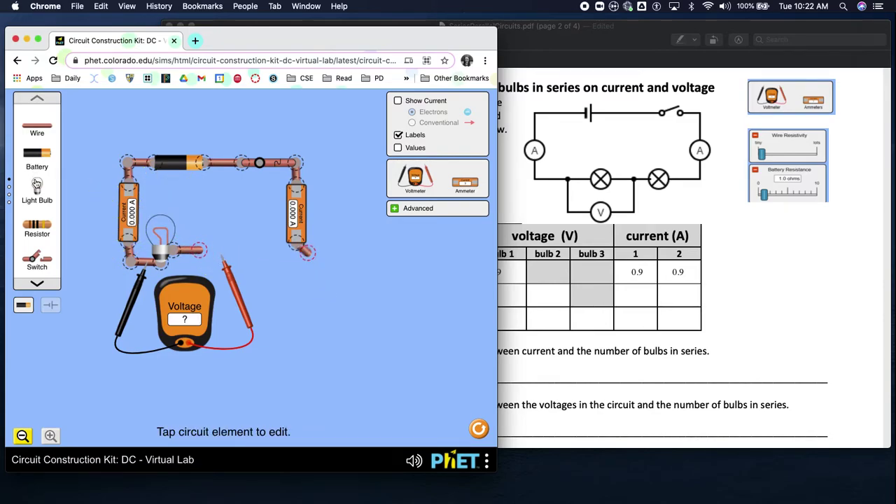
{"action": "left_click_drag", "start_coordinate": [37, 185], "coordinate": [202, 228]}
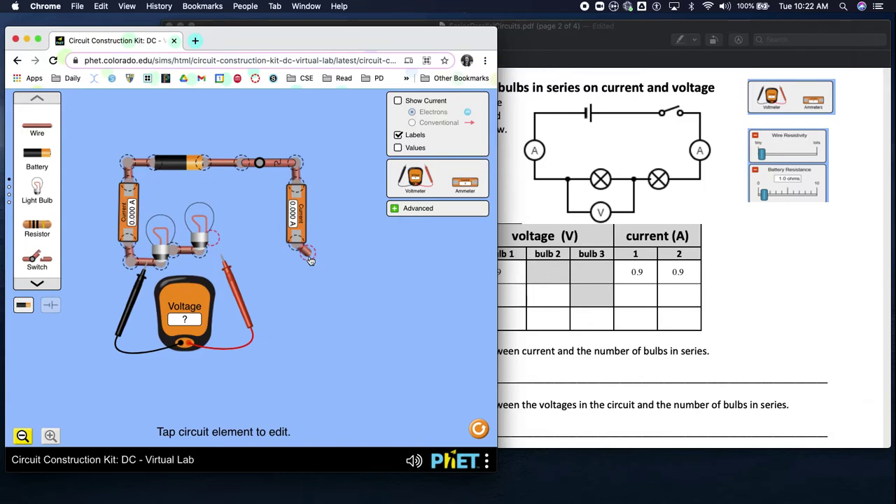
{"action": "left_click_drag", "start_coordinate": [307, 252], "coordinate": [218, 245]}
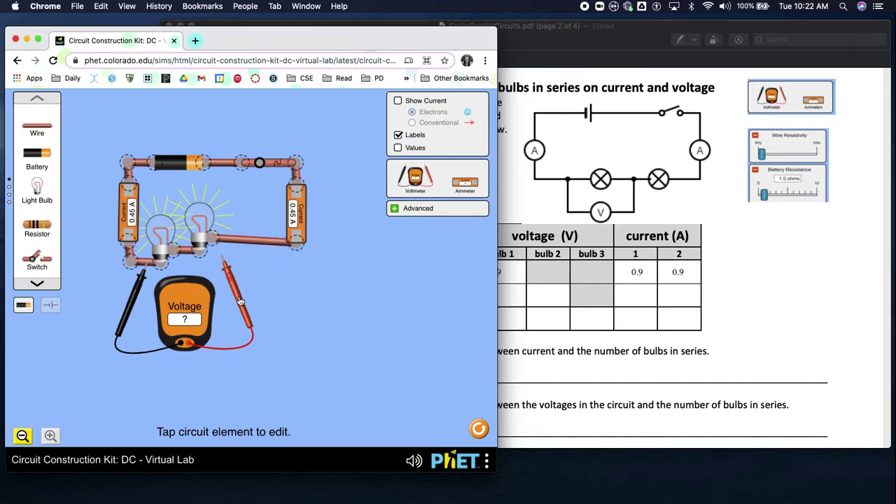
{"action": "left_click_drag", "start_coordinate": [240, 301], "coordinate": [204, 300]}
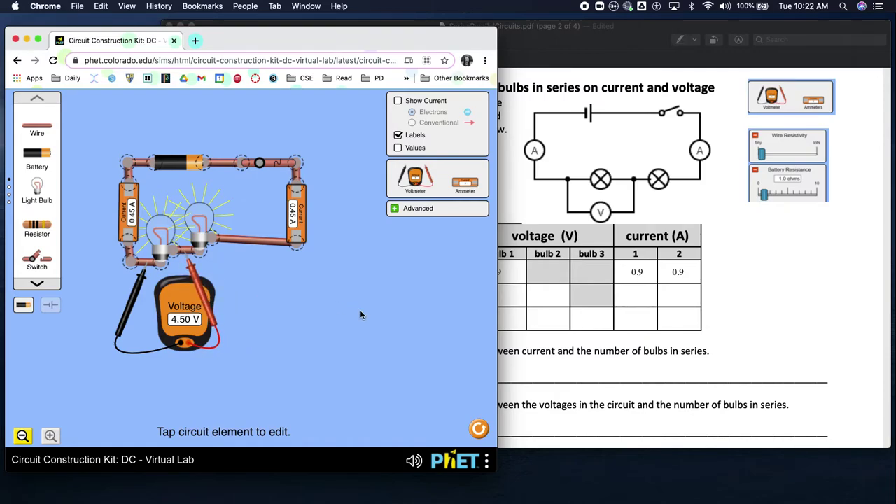
Enter 4.50 in row 2's bulb 1 voltage cell, then measure across both bulbs
{"action": "left_click", "coordinate": [513, 298]}
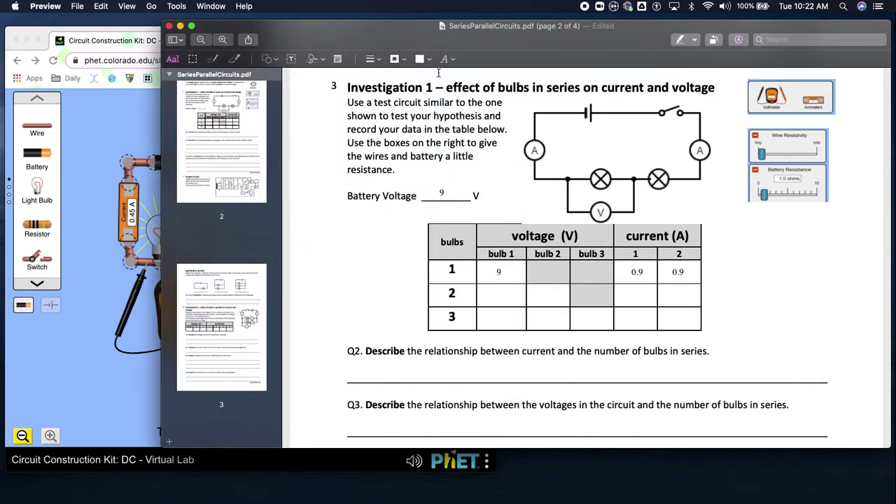
{"action": "left_click", "coordinate": [291, 59]}
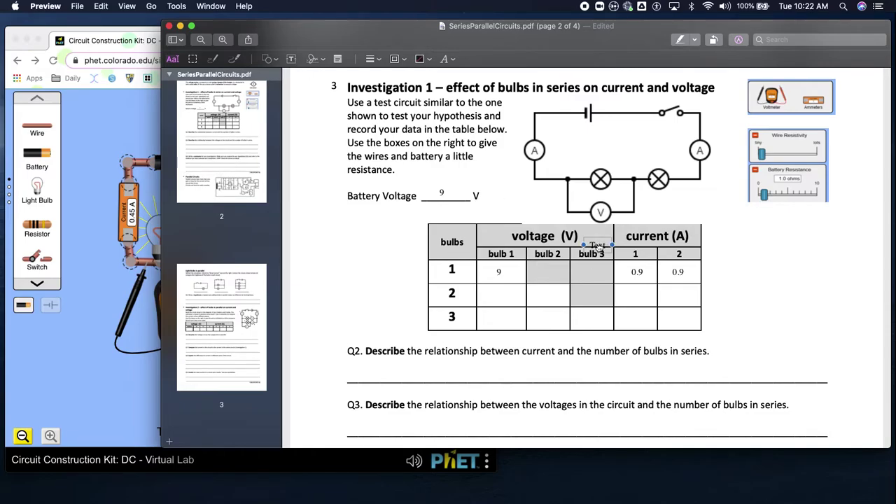
{"action": "left_click_drag", "start_coordinate": [599, 249], "coordinate": [518, 295]}
{"action": "type", "text": "4.5"}
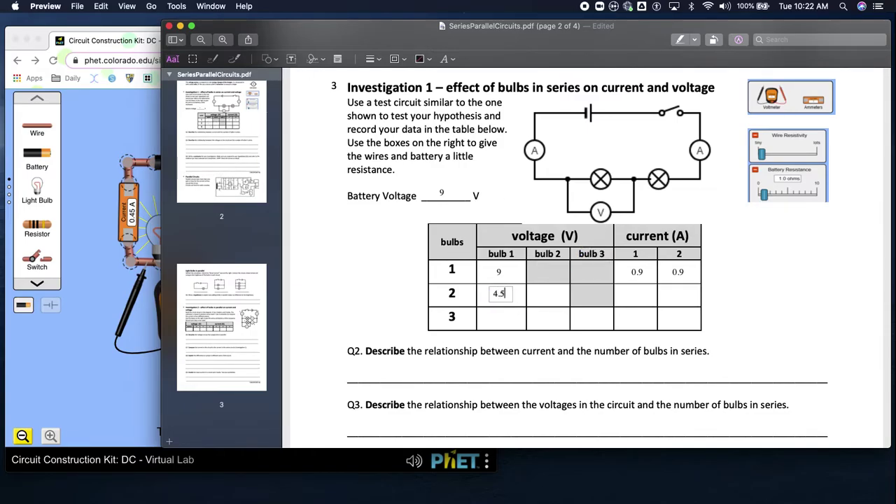
{"action": "type", "text": "0"}
{"action": "left_click", "coordinate": [154, 294]}
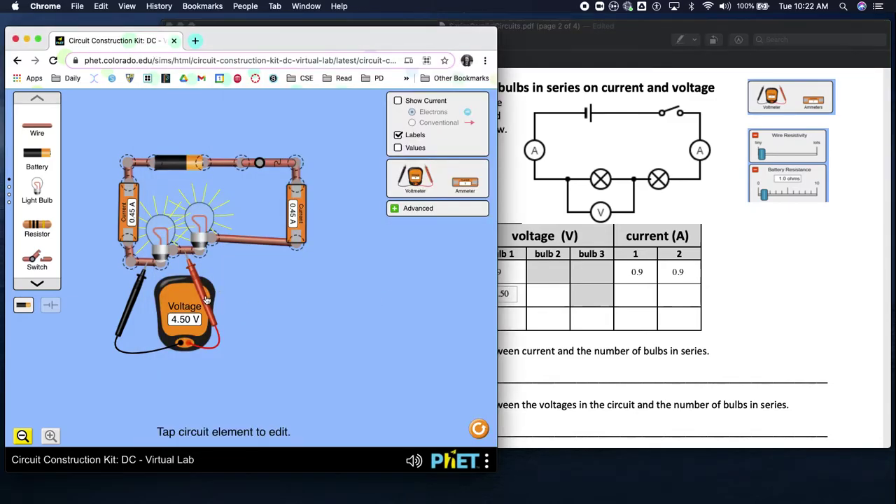
{"action": "left_click_drag", "start_coordinate": [206, 299], "coordinate": [252, 287]}
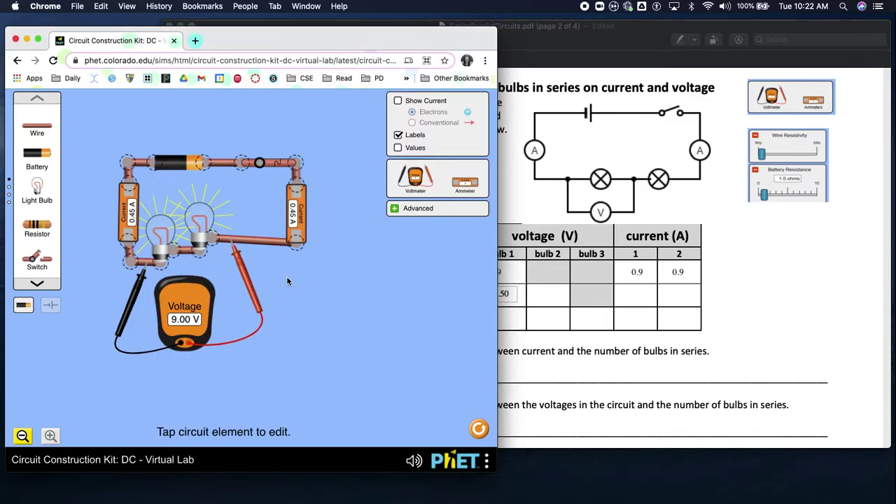
{"action": "key", "text": "super+Tab"}
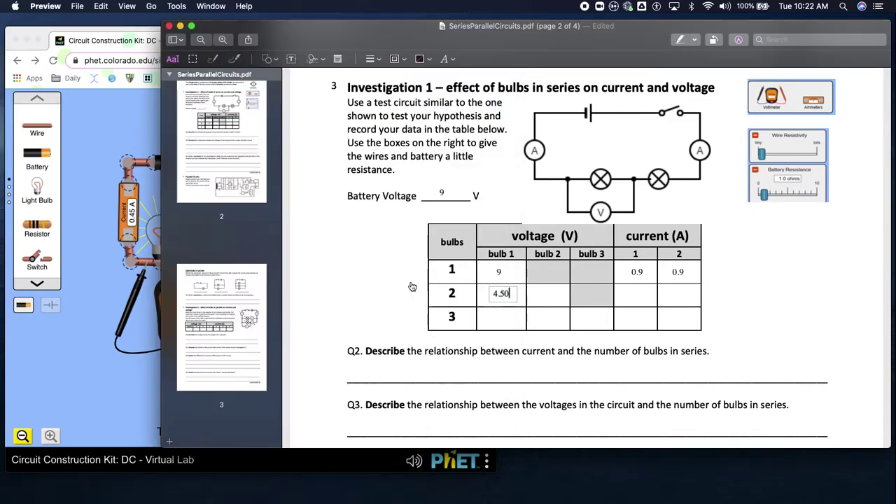
Record 9 for bulb 2 and place .45 in row 2's current cells
{"action": "left_click", "coordinate": [502, 277]}
{"action": "left_click_drag", "start_coordinate": [508, 279], "coordinate": [550, 296]}
{"action": "left_click", "coordinate": [99, 385]}
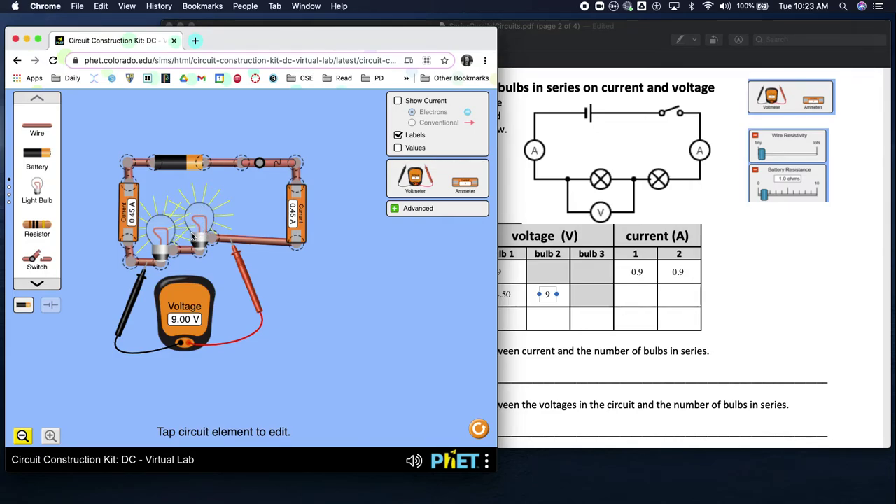
{"action": "mouse_move", "coordinate": [138, 290]}
{"action": "left_mouse_down"}
{"action": "mouse_move", "coordinate": [184, 282]}
{"action": "mouse_move", "coordinate": [133, 287]}
{"action": "left_mouse_up"}
{"action": "mouse_move", "coordinate": [233, 264]}
{"action": "left_mouse_down"}
{"action": "mouse_move", "coordinate": [198, 276]}
{"action": "mouse_move", "coordinate": [243, 268]}
{"action": "left_mouse_up"}
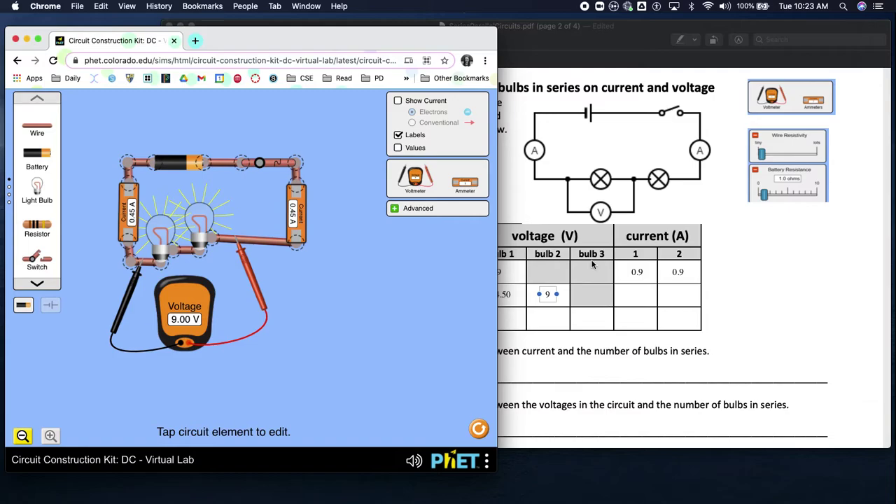
{"action": "left_click", "coordinate": [634, 294]}
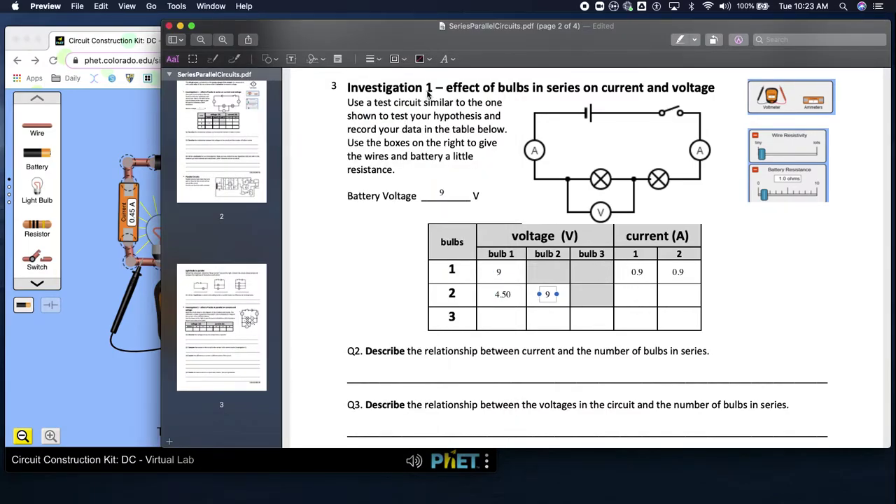
{"action": "left_click", "coordinate": [596, 249]}
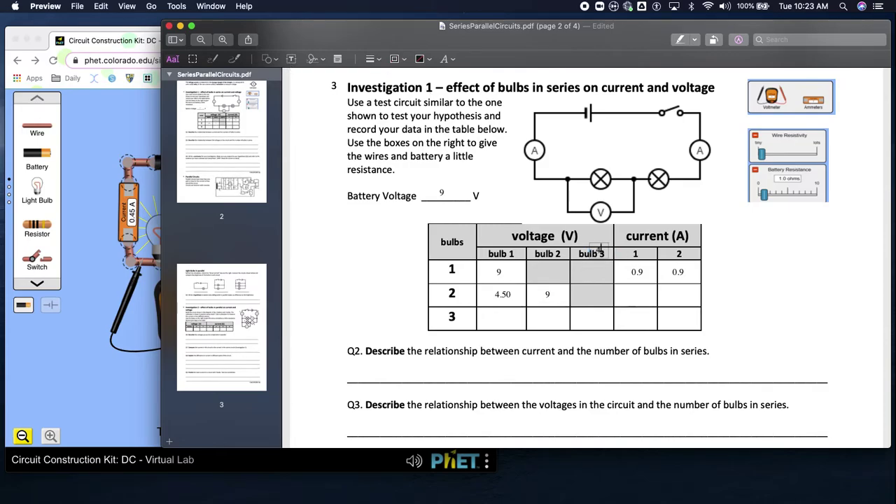
{"action": "left_click_drag", "start_coordinate": [597, 250], "coordinate": [679, 294]}
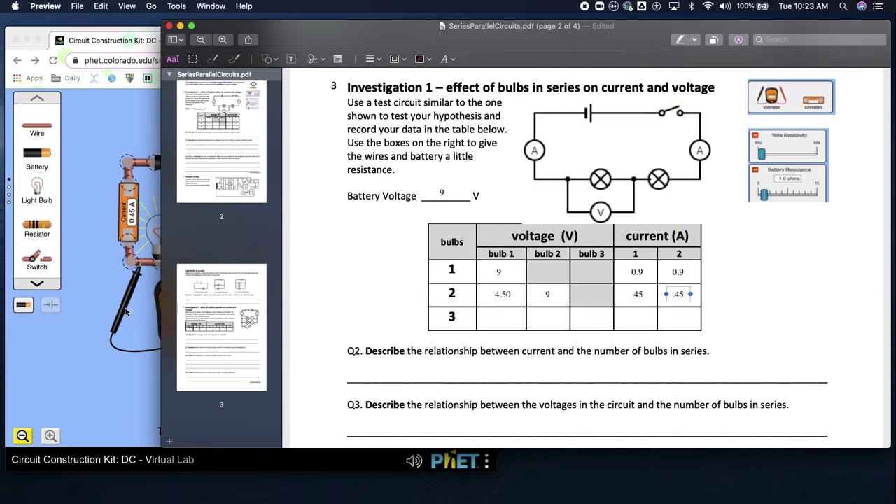
Insert a third bulb in series beside the right ammeter, giving 0.30 A, and lift the probe
{"action": "left_click", "coordinate": [100, 303]}
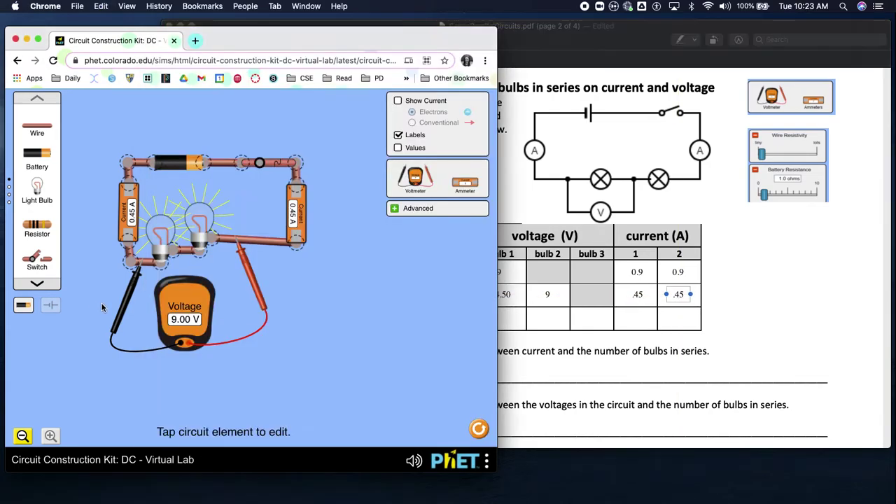
{"action": "left_click", "coordinate": [296, 249]}
{"action": "left_click", "coordinate": [319, 267]}
{"action": "left_click_drag", "start_coordinate": [293, 251], "coordinate": [244, 243]}
{"action": "left_click_drag", "start_coordinate": [36, 190], "coordinate": [252, 238]}
{"action": "left_click_drag", "start_coordinate": [36, 128], "coordinate": [277, 233]}
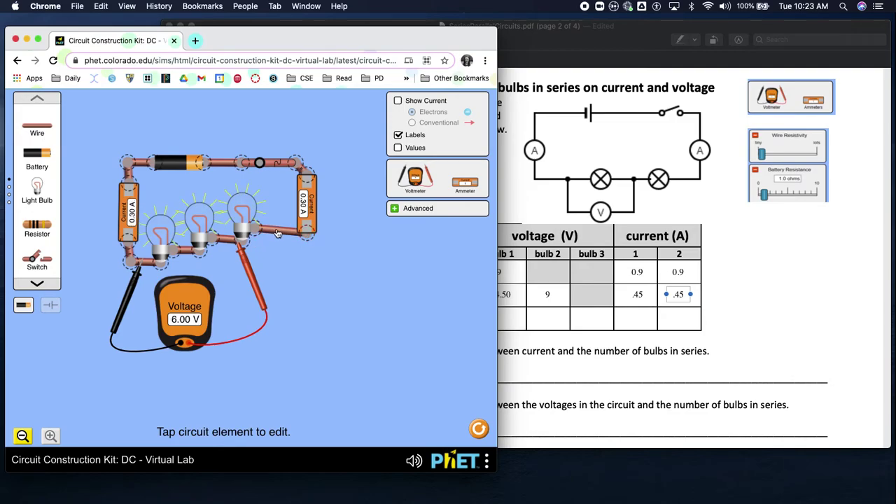
{"action": "left_click_drag", "start_coordinate": [253, 280], "coordinate": [263, 322]}
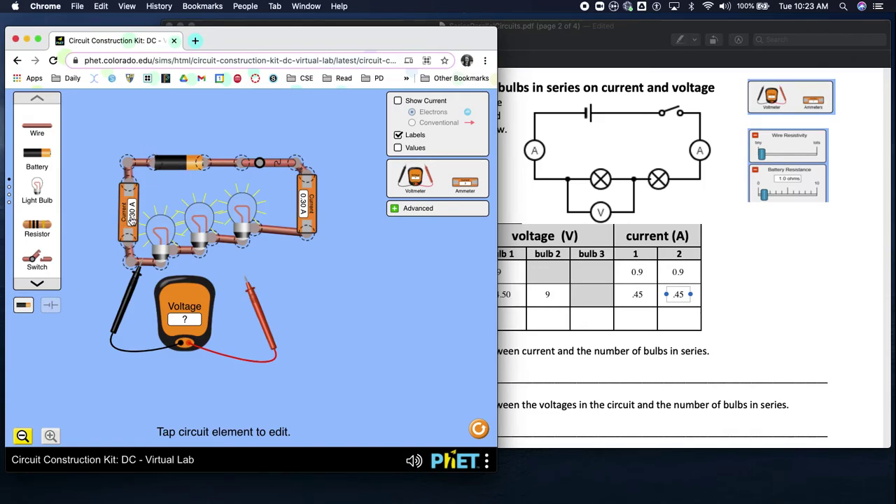
{"action": "left_click", "coordinate": [630, 319]}
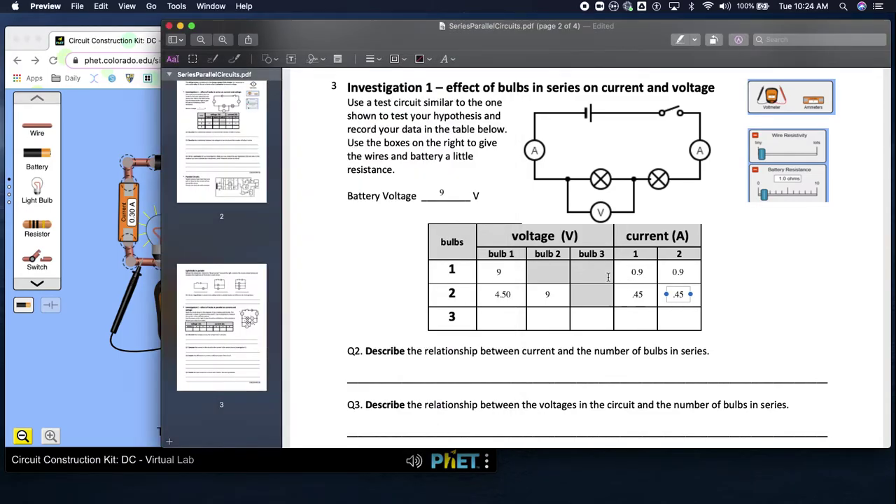
Put 0.3 in both row 3 current cells and measure the first bulb's voltage
{"action": "left_click", "coordinate": [292, 61]}
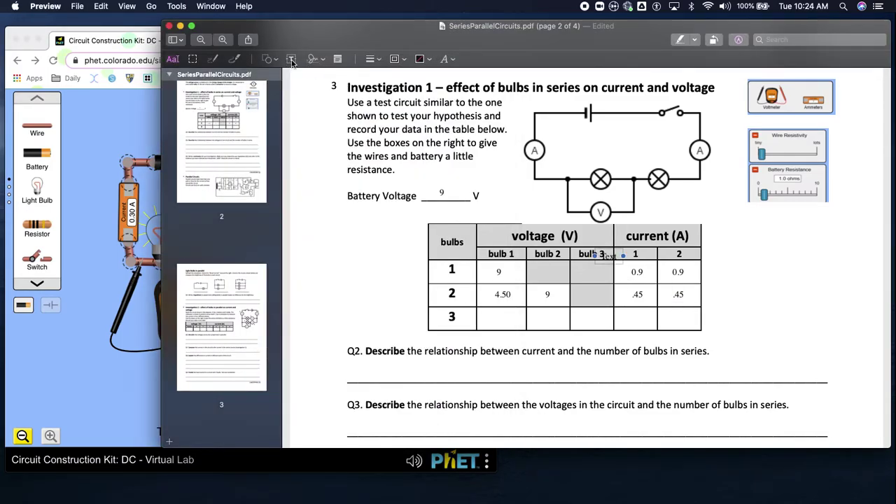
{"action": "key", "text": "BackSpace"}
{"action": "left_click_drag", "start_coordinate": [603, 255], "coordinate": [677, 319]}
{"action": "key", "text": "super+d"}
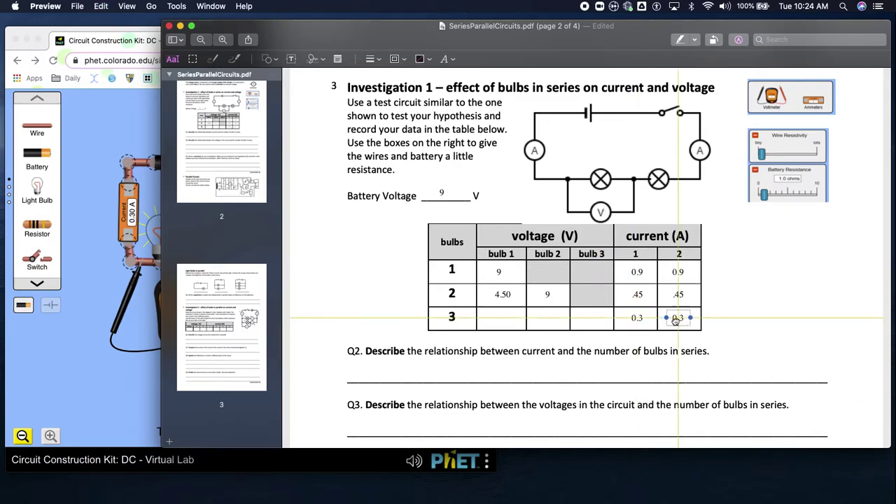
{"action": "left_click", "coordinate": [95, 327]}
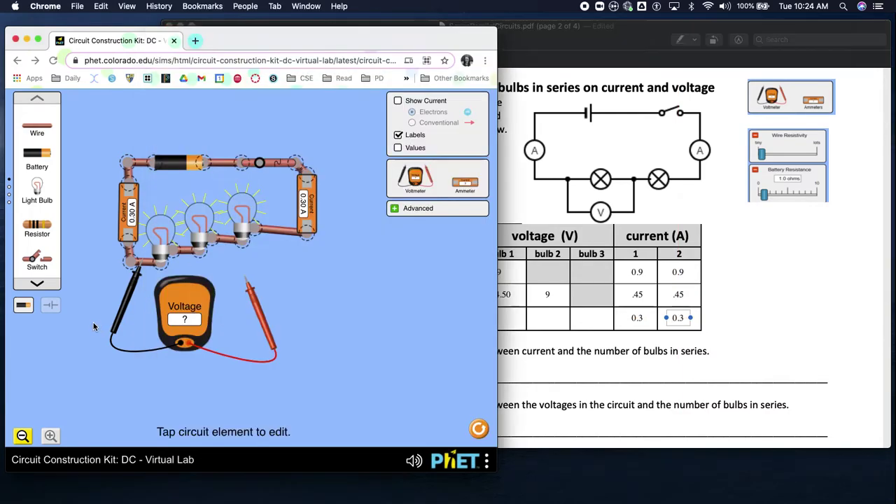
{"action": "left_click_drag", "start_coordinate": [254, 321], "coordinate": [208, 306]}
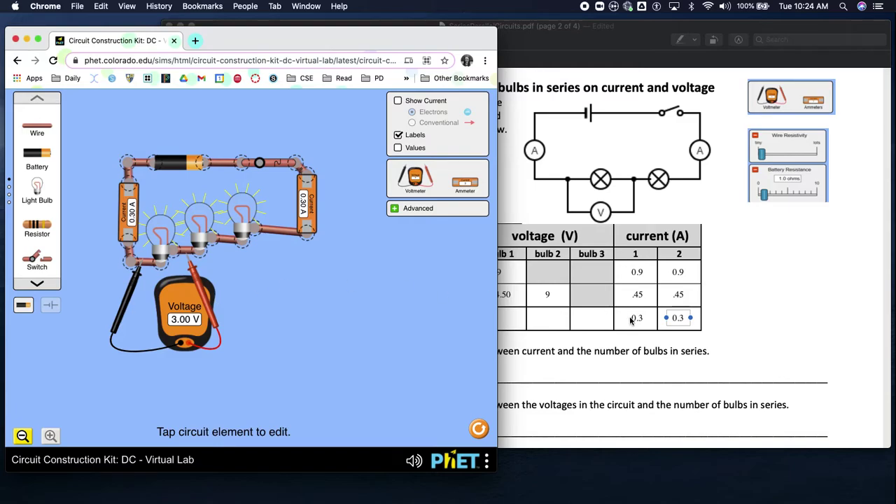
{"action": "left_click", "coordinate": [544, 329]}
Enter 3 for bulb 1 in row 3, then measure 6.00 V across two bulbs
{"action": "left_click", "coordinate": [291, 58]}
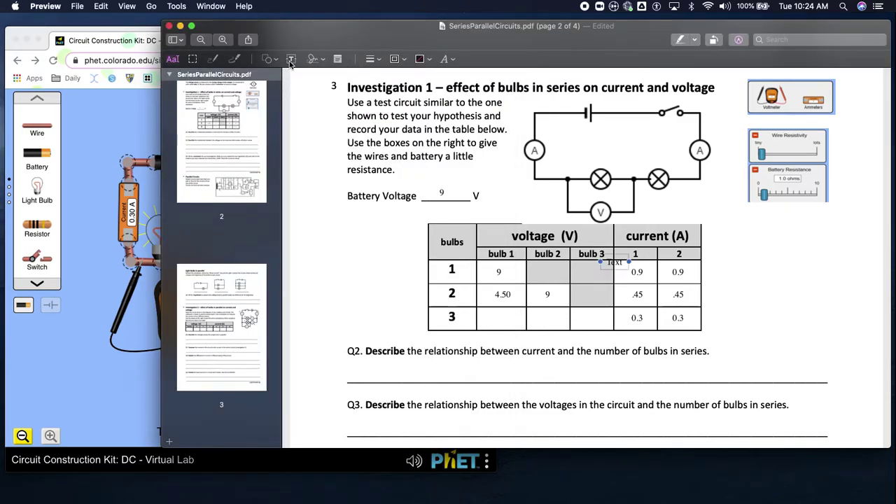
{"action": "left_click_drag", "start_coordinate": [622, 270], "coordinate": [511, 318]}
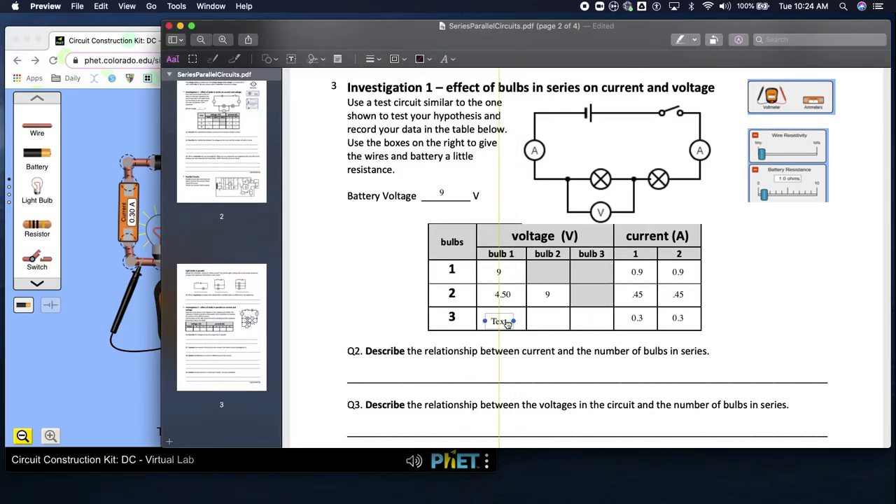
{"action": "type", "text": "3"}
{"action": "left_click", "coordinate": [86, 330]}
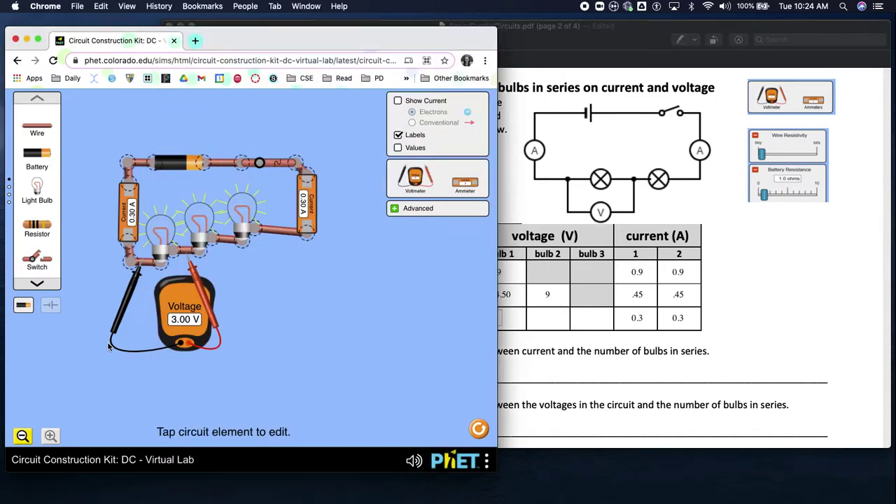
{"action": "left_click_drag", "start_coordinate": [215, 287], "coordinate": [240, 280]}
{"action": "left_click", "coordinate": [551, 316]}
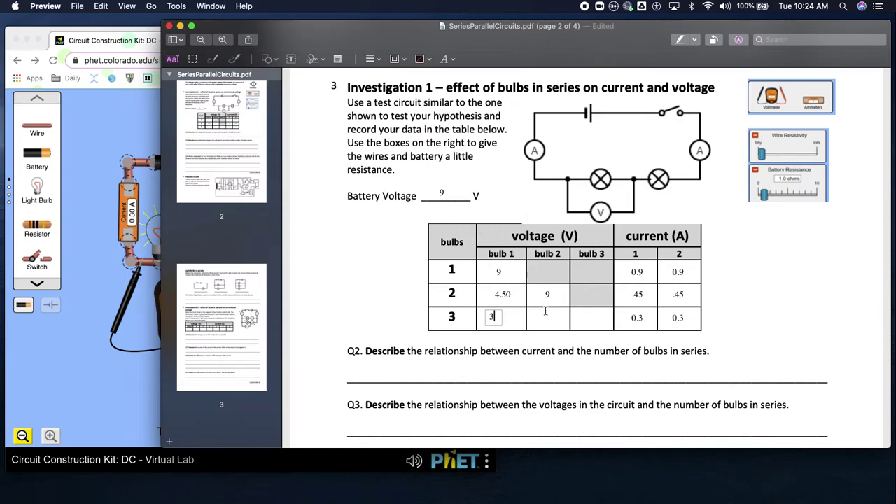
Enter 6 for bulb 2 in row 3 and measure 9.00 V across all three bulbs
{"action": "left_click", "coordinate": [292, 59]}
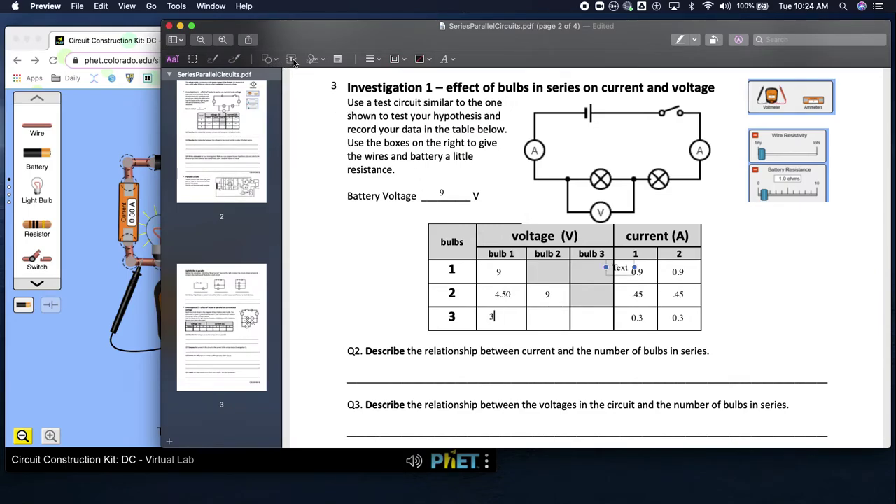
{"action": "type", "text": "6"}
{"action": "key", "text": "BackSpace"}
{"action": "left_click_drag", "start_coordinate": [617, 268], "coordinate": [550, 320]}
{"action": "double_click", "coordinate": [550, 320]}
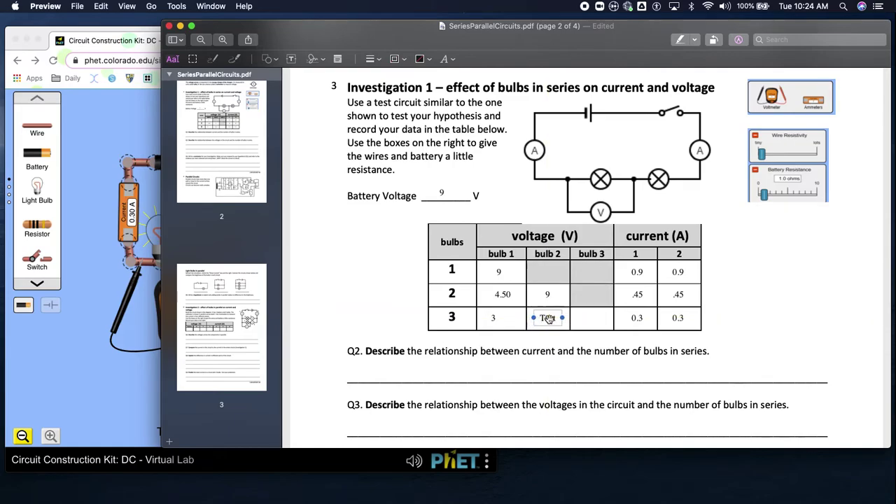
{"action": "type", "text": "6"}
{"action": "left_click", "coordinate": [548, 333]}
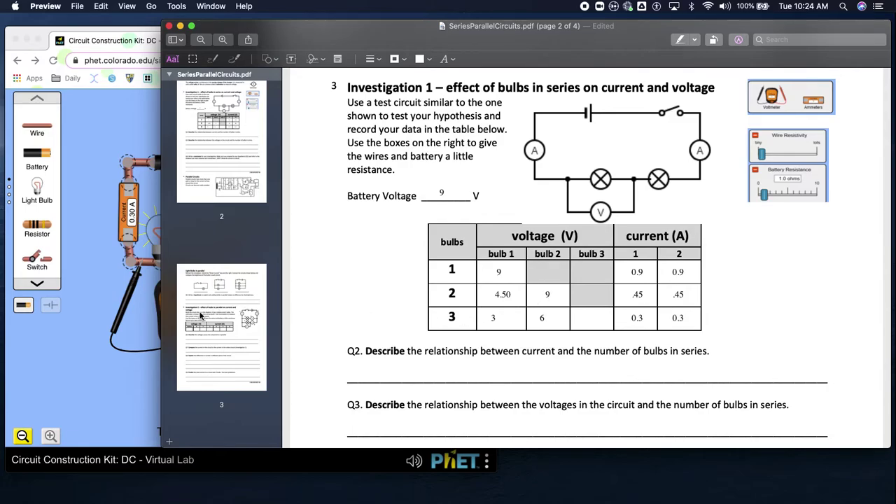
{"action": "left_click", "coordinate": [133, 387]}
{"action": "left_click_drag", "start_coordinate": [243, 286], "coordinate": [289, 279]}
Copy the 9 from row 2 into row 3's bulb 3 voltage cell
{"action": "left_click", "coordinate": [561, 327]}
{"action": "left_click", "coordinate": [557, 292]}
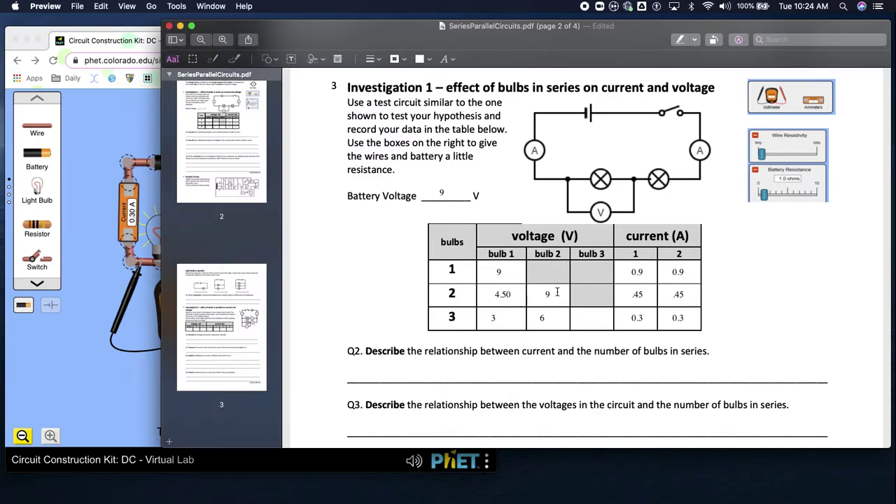
{"action": "left_click", "coordinate": [546, 294]}
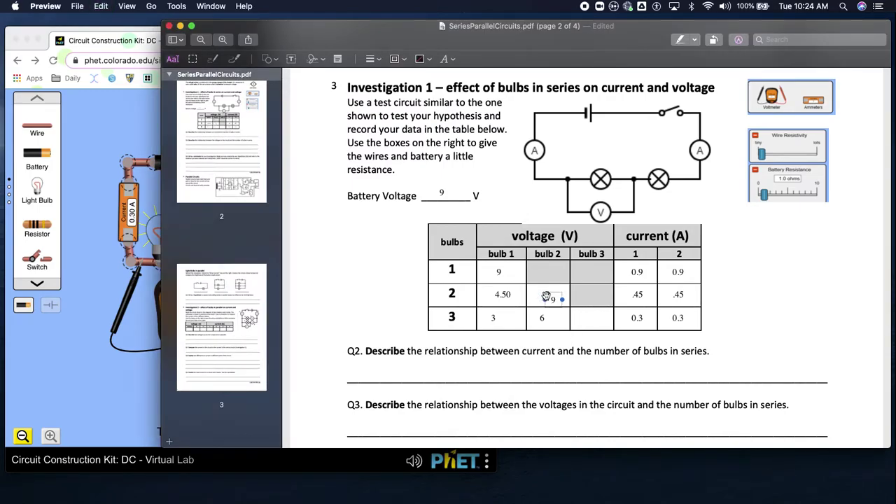
{"action": "left_click_drag", "start_coordinate": [545, 295], "coordinate": [594, 321]}
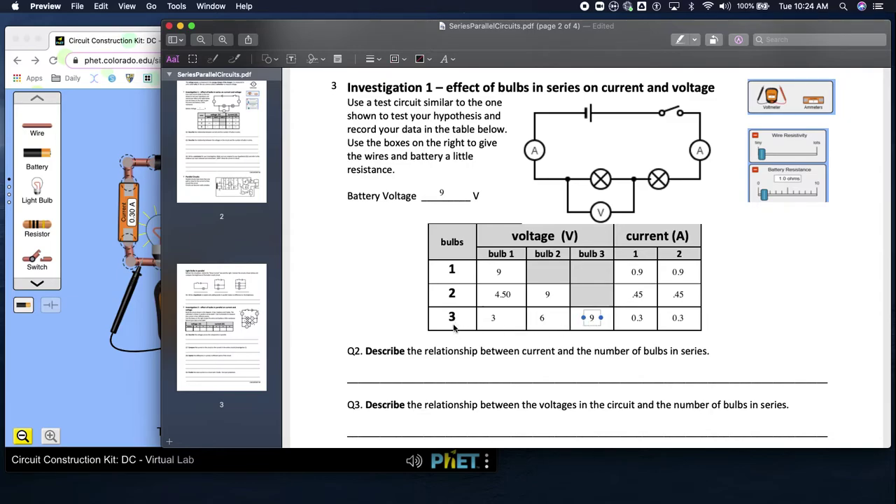
{"action": "left_click", "coordinate": [438, 198]}
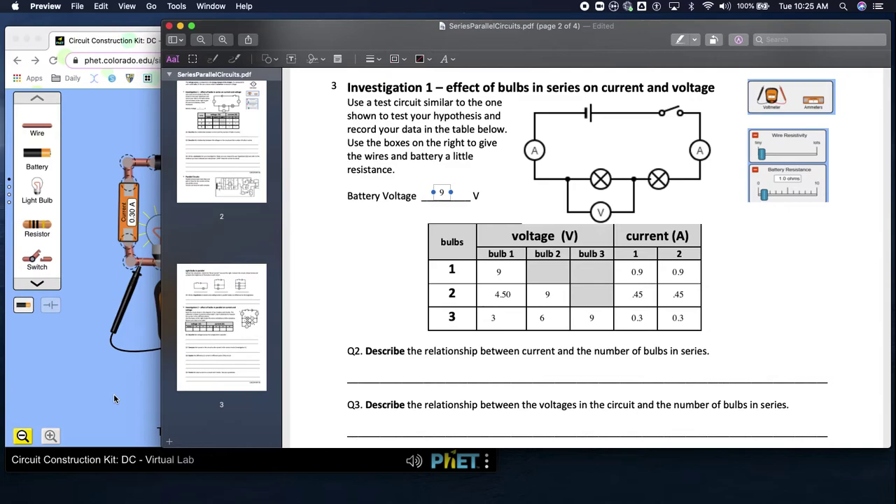
{"action": "scroll", "coordinate": [402, 301], "scroll_direction": "down", "scroll_amount": 3}
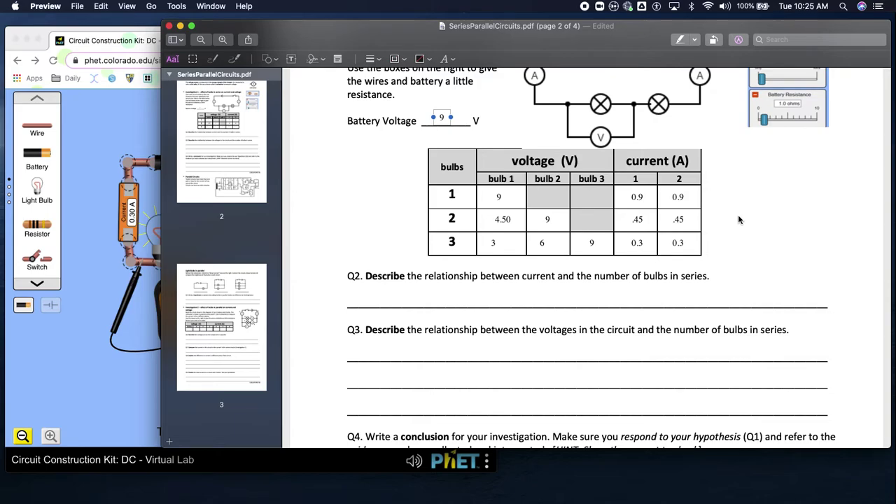
{"action": "scroll", "coordinate": [738, 220], "scroll_direction": "down", "scroll_amount": 2}
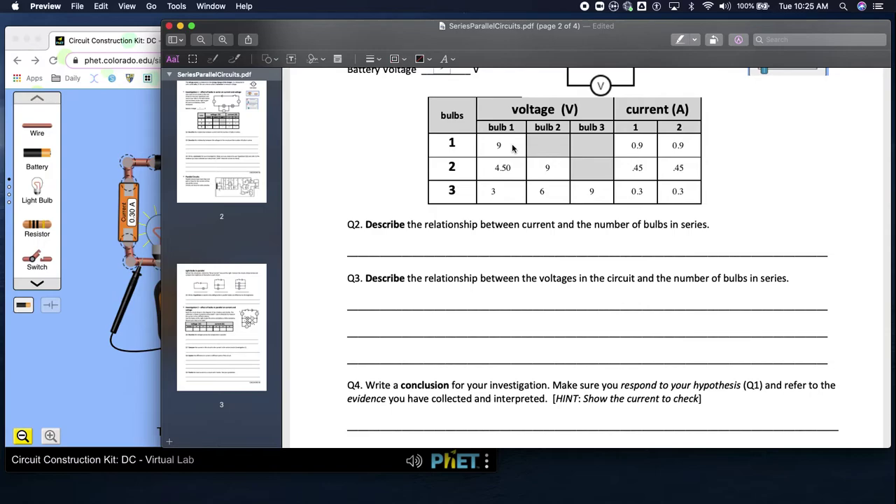
{"action": "scroll", "coordinate": [512, 147], "scroll_direction": "up", "scroll_amount": 1}
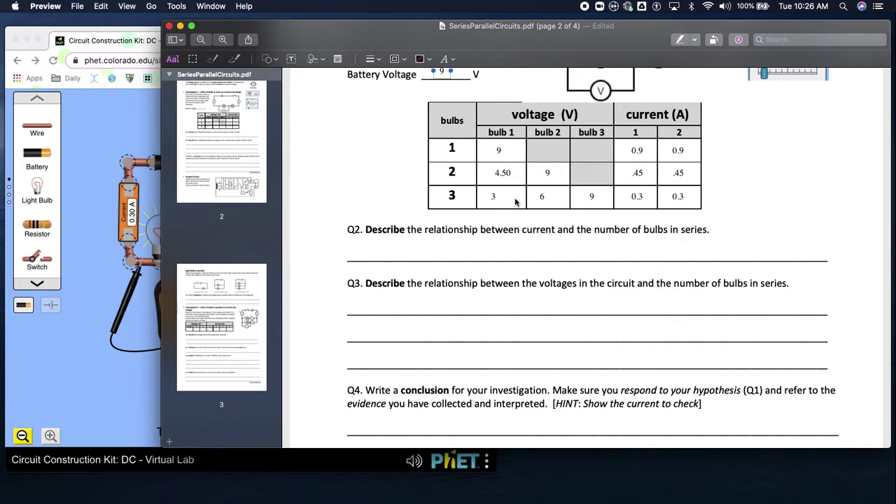
{"action": "scroll", "coordinate": [516, 203], "scroll_direction": "down", "scroll_amount": 6}
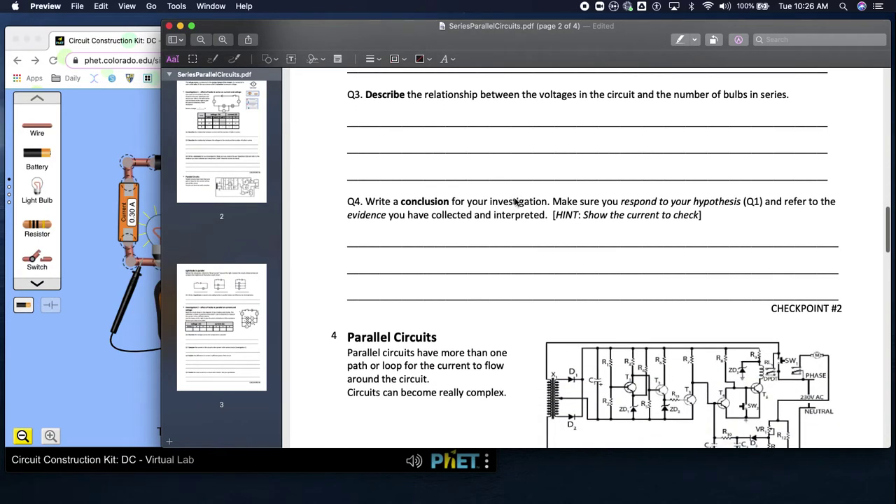
Scroll the worksheet to page 4's Data Analysis Task – Measuring Voltage heading
{"action": "scroll", "coordinate": [508, 274], "scroll_direction": "down", "scroll_amount": 7}
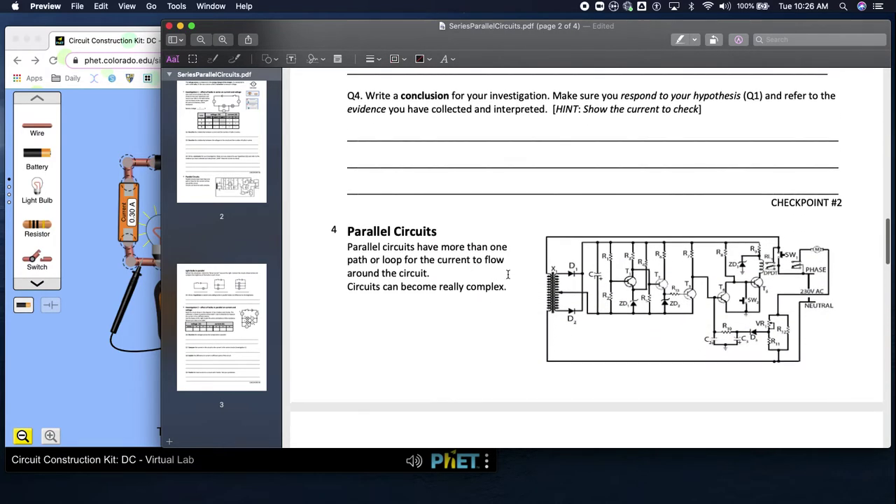
{"action": "scroll", "coordinate": [508, 274], "scroll_direction": "down", "scroll_amount": 7}
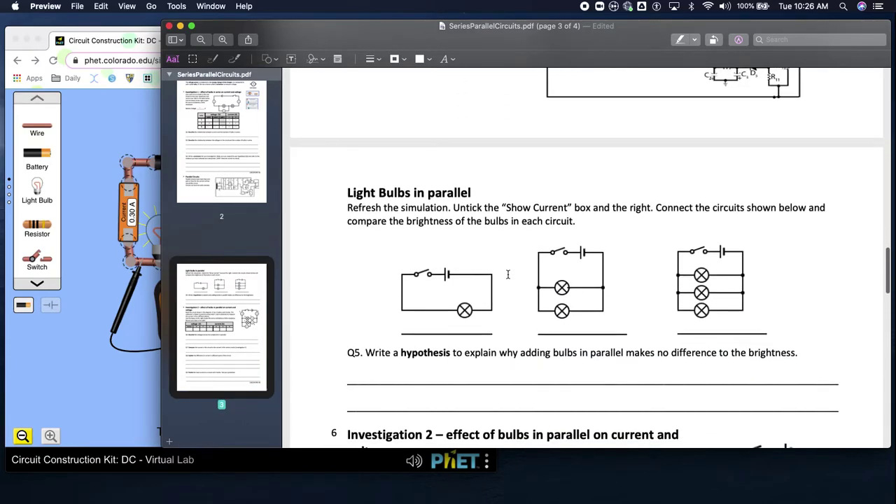
{"action": "scroll", "coordinate": [508, 275], "scroll_direction": "down", "scroll_amount": 9}
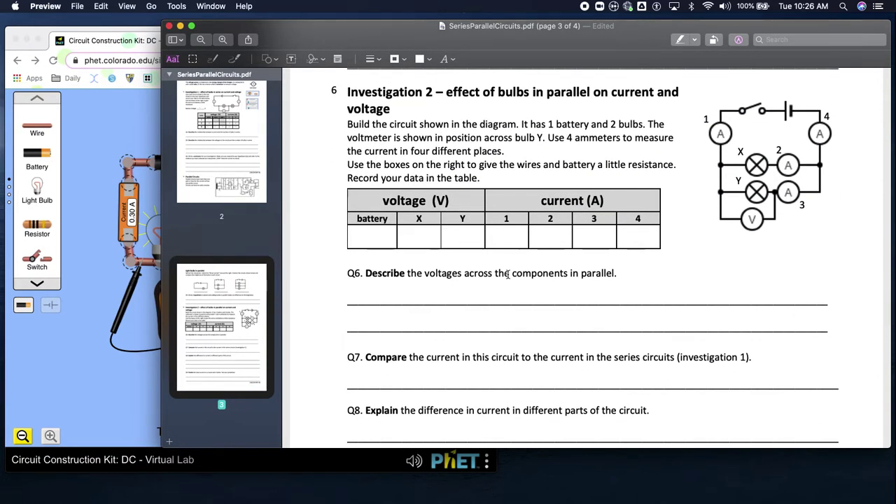
{"action": "scroll", "coordinate": [508, 274], "scroll_direction": "down", "scroll_amount": 6}
{"action": "scroll", "coordinate": [508, 274], "scroll_direction": "down", "scroll_amount": 20}
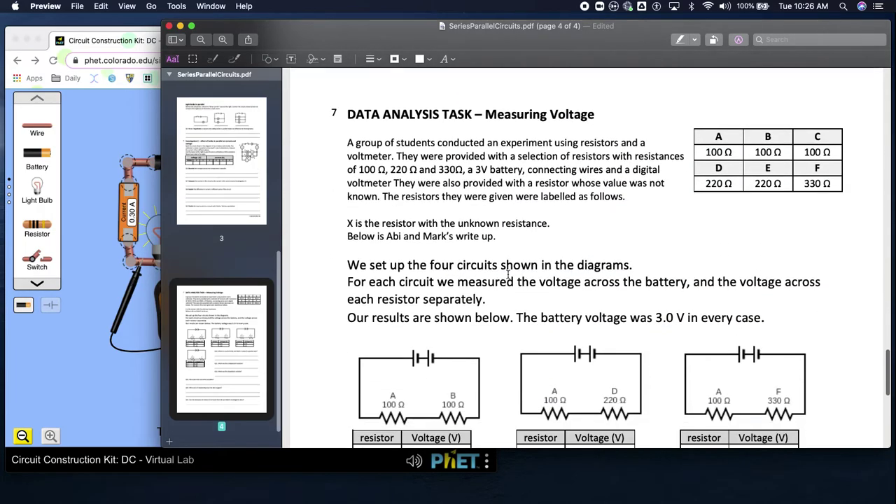
{"action": "scroll", "coordinate": [508, 274], "scroll_direction": "up", "scroll_amount": 6}
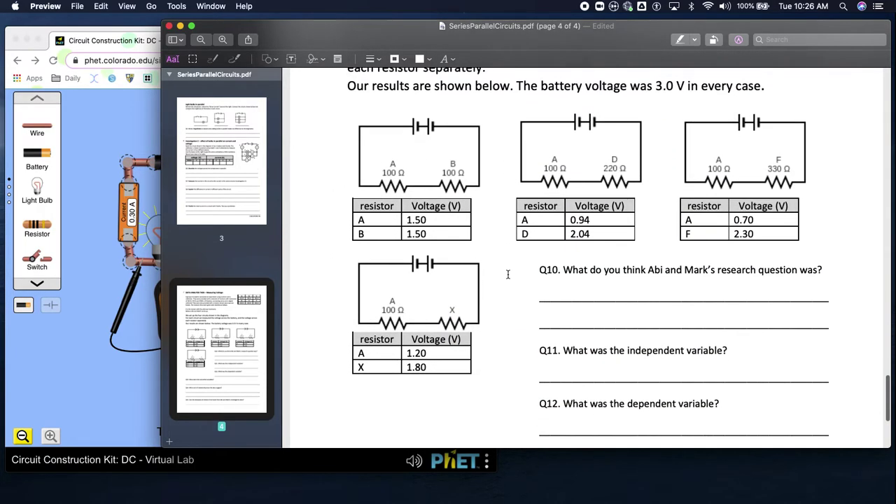
{"action": "scroll", "coordinate": [508, 274], "scroll_direction": "up", "scroll_amount": 1}
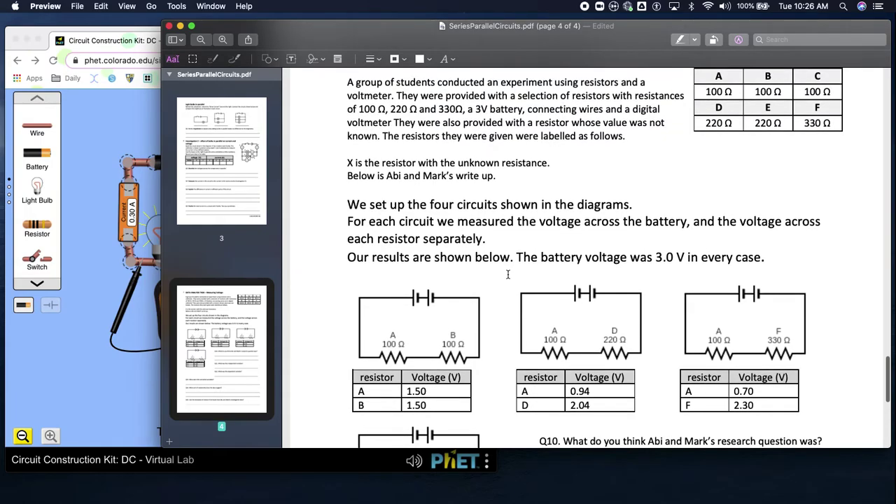
{"action": "scroll", "coordinate": [508, 274], "scroll_direction": "up", "scroll_amount": 5}
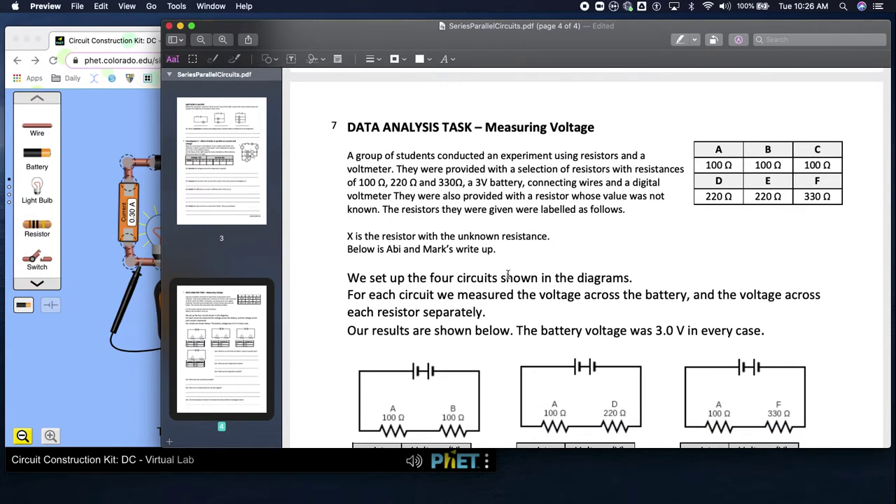
Reset All to clear the bulb circuit, then narrow the worksheet window beside the simulation
{"action": "left_click", "coordinate": [114, 381]}
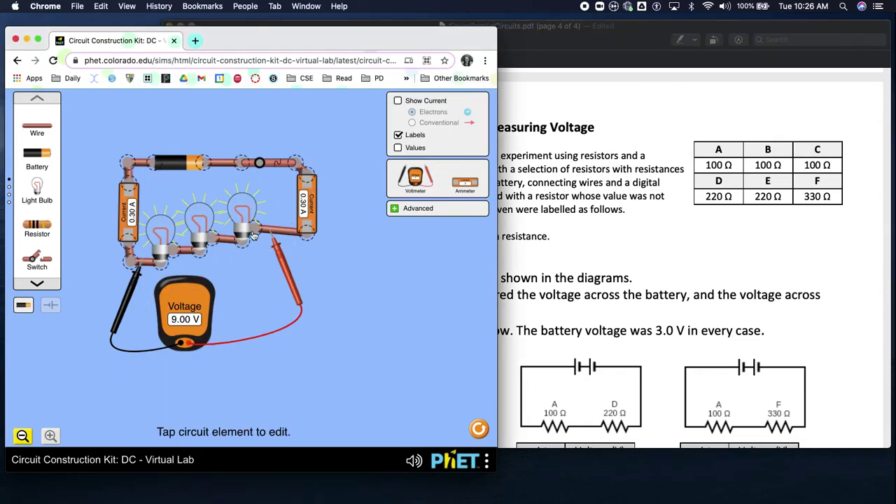
{"action": "left_click", "coordinate": [484, 430]}
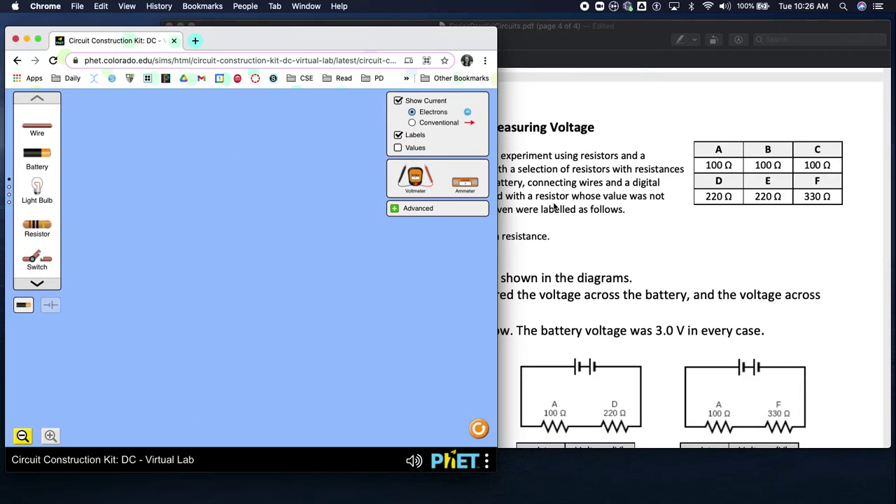
{"action": "left_click", "coordinate": [634, 238]}
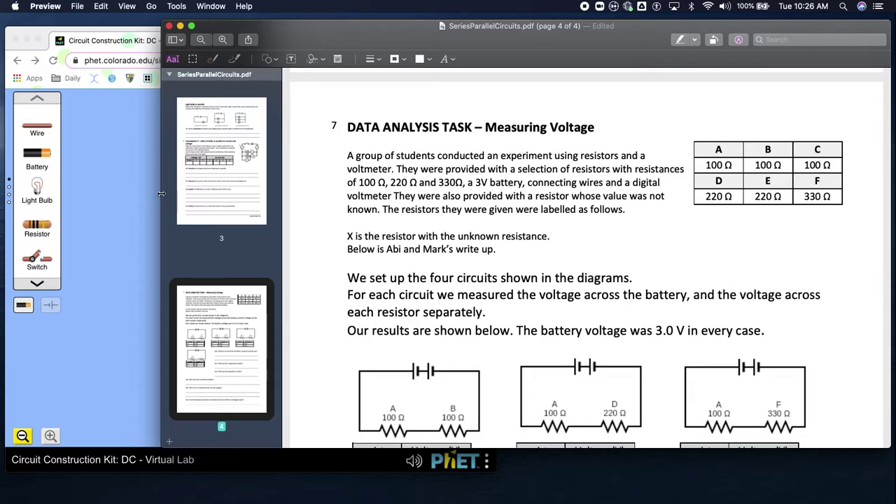
{"action": "left_click_drag", "start_coordinate": [161, 192], "coordinate": [256, 192]}
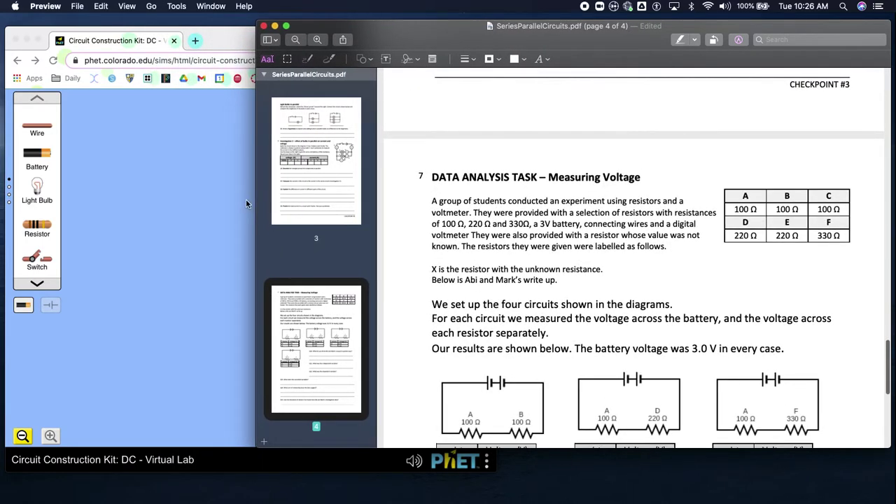
Add a resistor to the empty canvas and set its resistance to exactly 100 Ω
{"action": "left_click", "coordinate": [210, 140]}
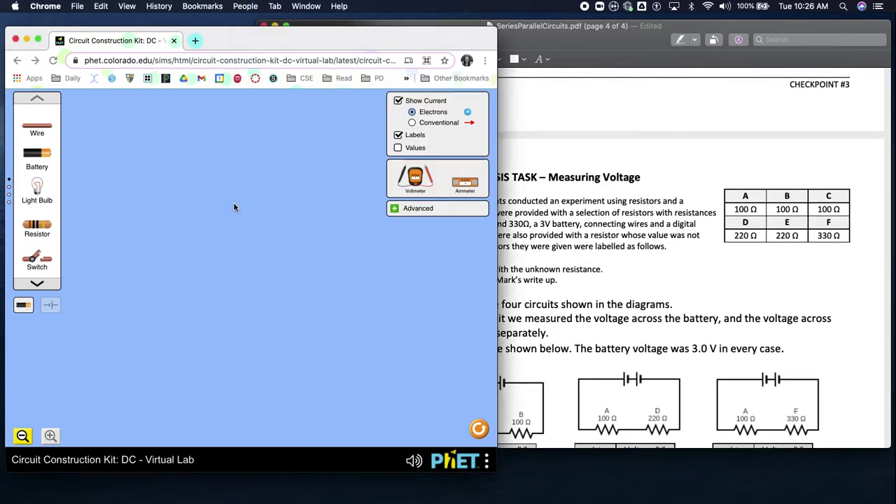
{"action": "left_click_drag", "start_coordinate": [33, 225], "coordinate": [141, 160]}
{"action": "left_click", "coordinate": [140, 161]}
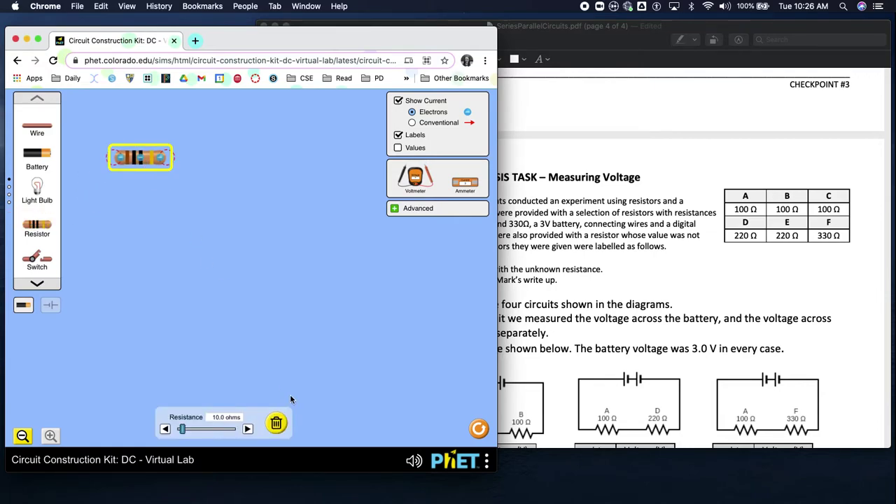
{"action": "left_click", "coordinate": [247, 429]}
{"action": "left_click", "coordinate": [247, 429]}
{"action": "left_click", "coordinate": [247, 429]}
{"action": "left_click", "coordinate": [247, 429]}
{"action": "left_click_drag", "start_coordinate": [183, 430], "coordinate": [226, 430]}
{"action": "left_click", "coordinate": [247, 429]}
{"action": "left_click", "coordinate": [247, 429]}
{"action": "left_click", "coordinate": [247, 429]}
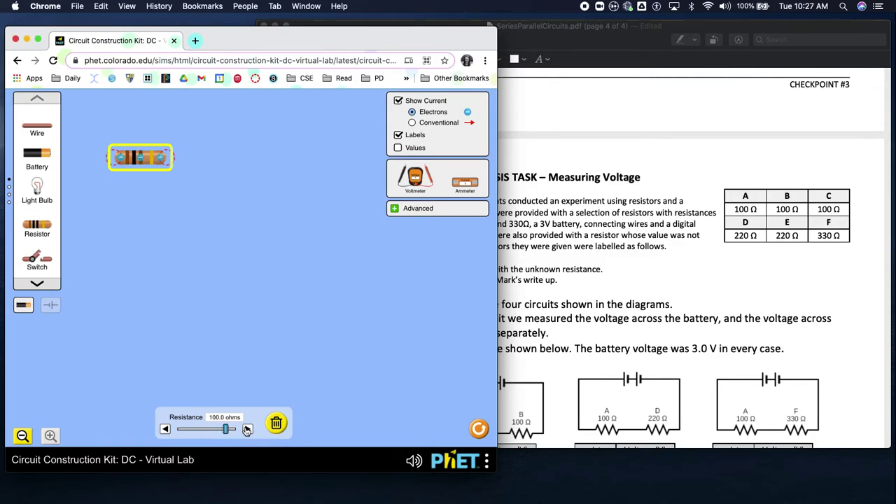
{"action": "left_click", "coordinate": [350, 383]}
Place a second resistor beside the first and set it to 220 Ω, discarding a 120 Ω attempt
{"action": "left_click", "coordinate": [507, 247]}
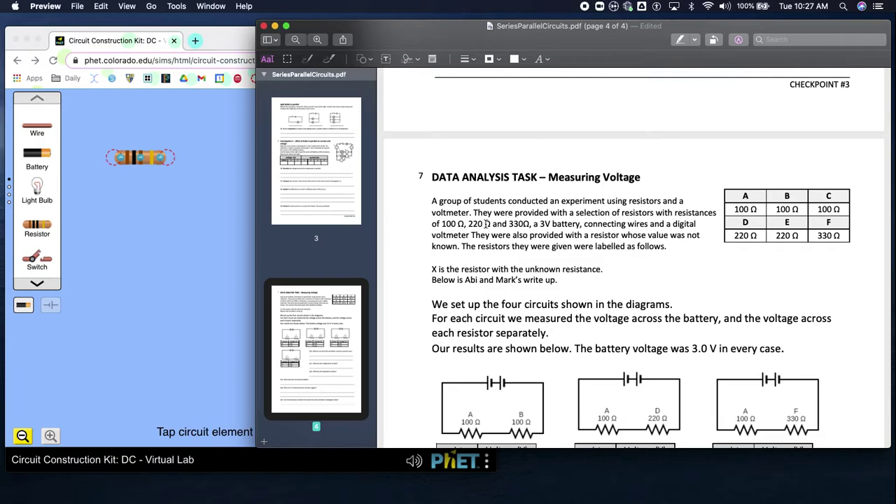
{"action": "left_click", "coordinate": [210, 217]}
{"action": "left_click_drag", "start_coordinate": [35, 223], "coordinate": [136, 217]}
{"action": "left_click", "coordinate": [135, 216]}
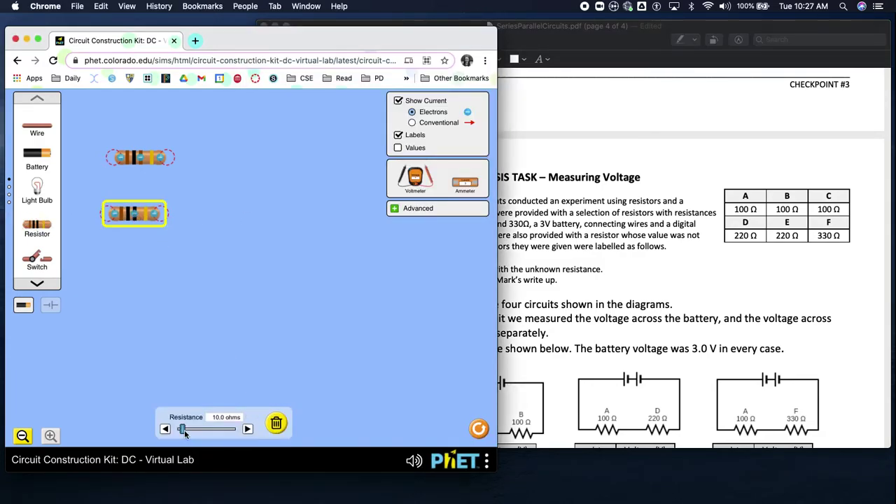
{"action": "left_click_drag", "start_coordinate": [185, 429], "coordinate": [247, 429]}
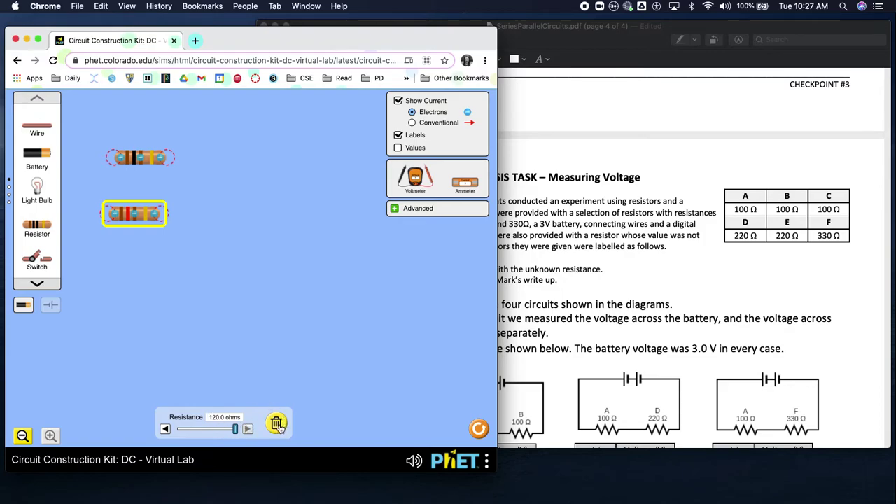
{"action": "left_click", "coordinate": [277, 423]}
{"action": "left_click", "coordinate": [37, 284]}
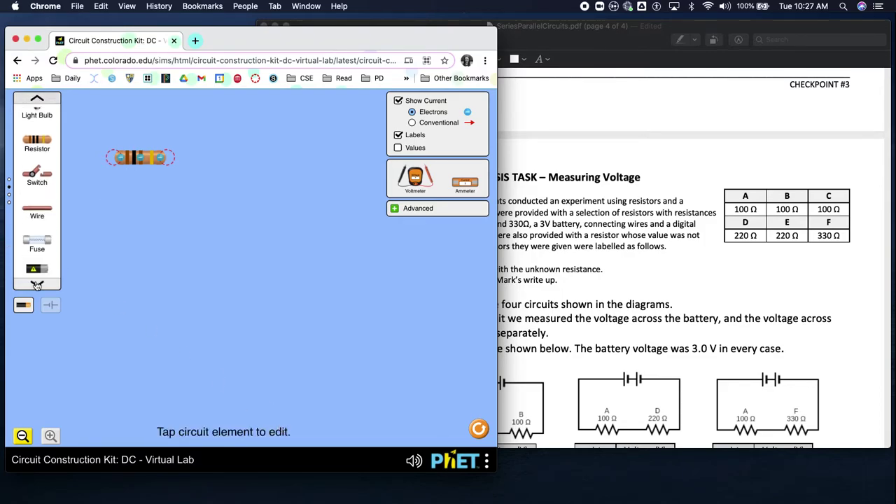
{"action": "left_click_drag", "start_coordinate": [38, 258], "coordinate": [223, 162]}
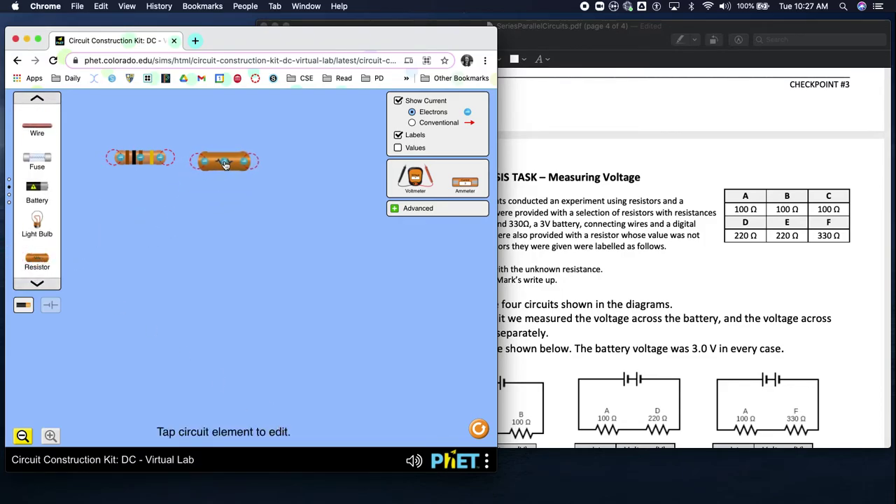
{"action": "left_click", "coordinate": [224, 161]}
{"action": "left_click_drag", "start_coordinate": [182, 428], "coordinate": [178, 435]}
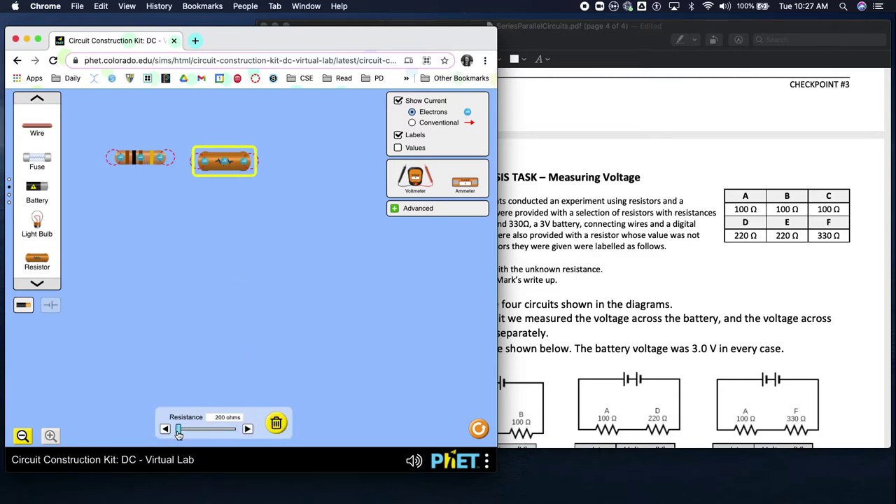
{"action": "left_click", "coordinate": [247, 428]}
{"action": "left_click", "coordinate": [293, 217]}
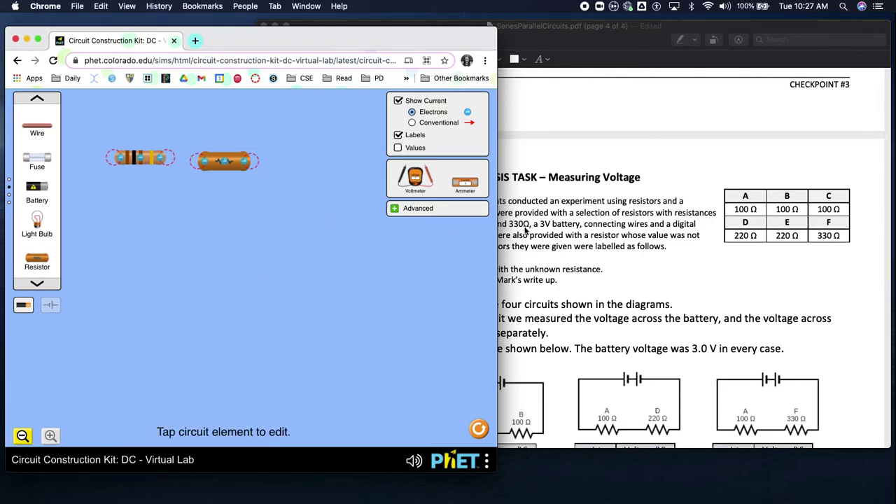
Add a third resistor to the right of the others and set it to 330 Ω
{"action": "left_click_drag", "start_coordinate": [36, 259], "coordinate": [320, 165]}
{"action": "left_click", "coordinate": [321, 165]}
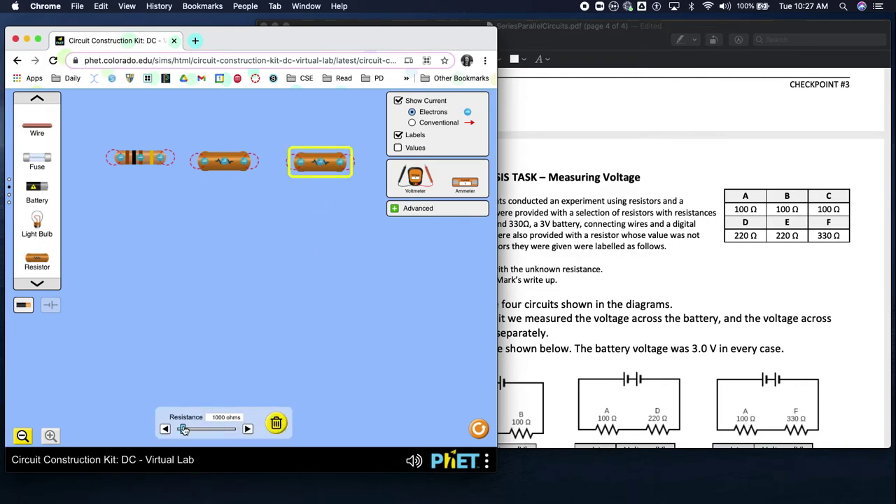
{"action": "left_click_drag", "start_coordinate": [185, 430], "coordinate": [180, 430]}
{"action": "left_click", "coordinate": [248, 430]}
{"action": "left_click", "coordinate": [248, 430]}
{"action": "left_click", "coordinate": [247, 430]}
{"action": "left_click", "coordinate": [165, 429]}
{"action": "left_click", "coordinate": [293, 219]}
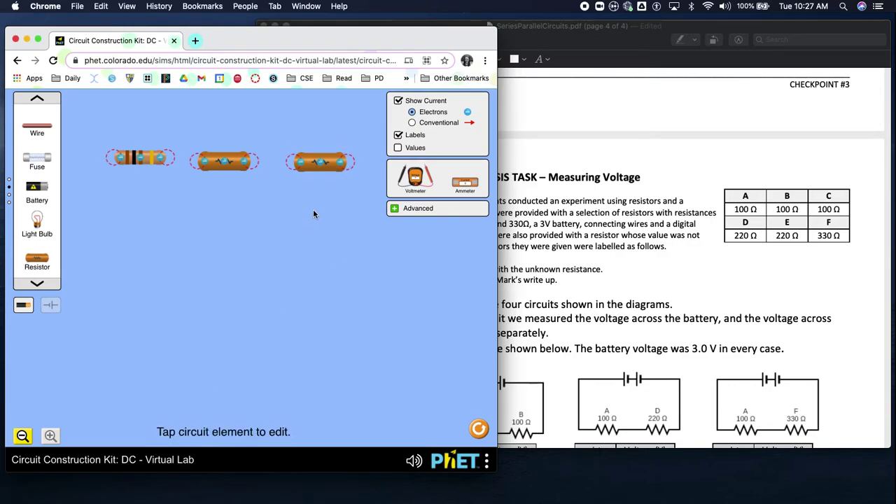
Place a battery below the resistors and lower its voltage to about 3.0 V
{"action": "left_click", "coordinate": [37, 98]}
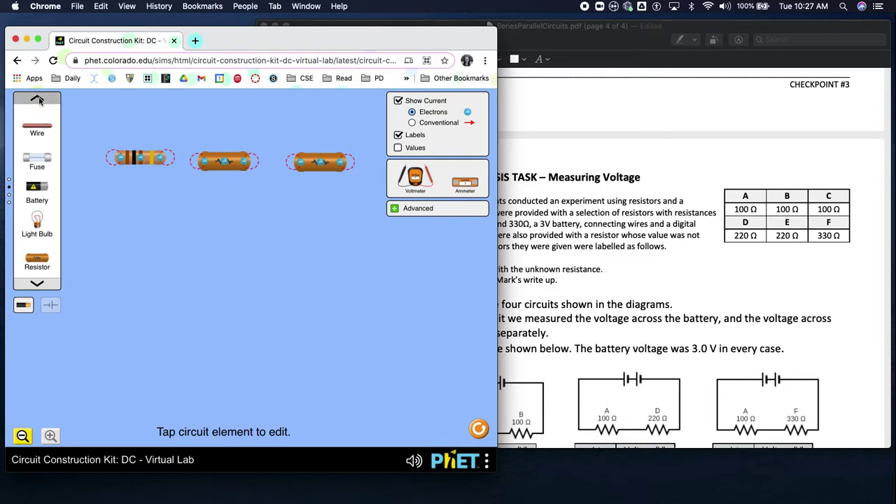
{"action": "left_click_drag", "start_coordinate": [38, 153], "coordinate": [233, 227]}
{"action": "right_click", "coordinate": [233, 227]}
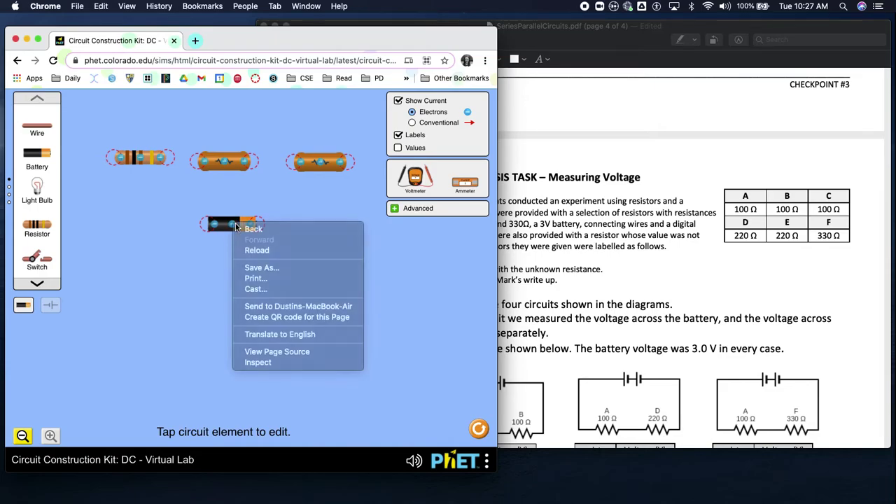
{"action": "left_click", "coordinate": [233, 226]}
{"action": "left_click", "coordinate": [233, 225]}
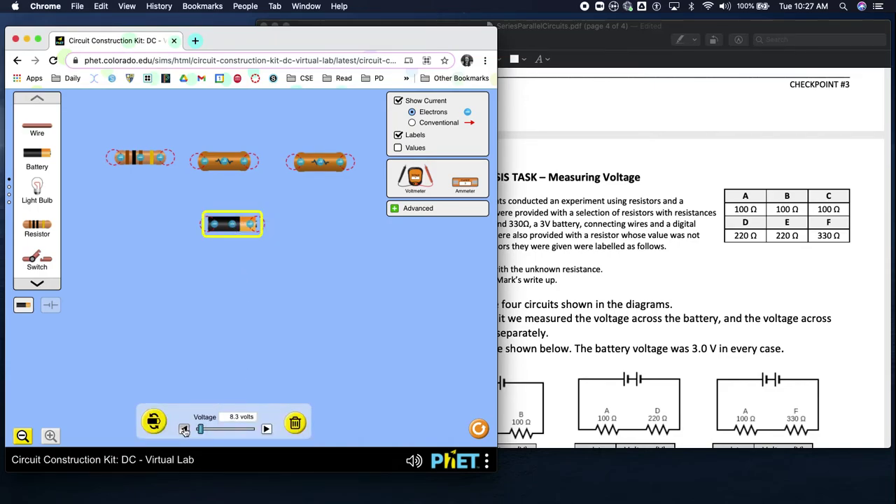
{"action": "left_click", "coordinate": [184, 431]}
{"action": "left_click", "coordinate": [184, 430]}
{"action": "left_click", "coordinate": [185, 431]}
{"action": "left_click", "coordinate": [184, 430]}
{"action": "left_click", "coordinate": [184, 430]}
{"action": "key", "text": "super+t"}
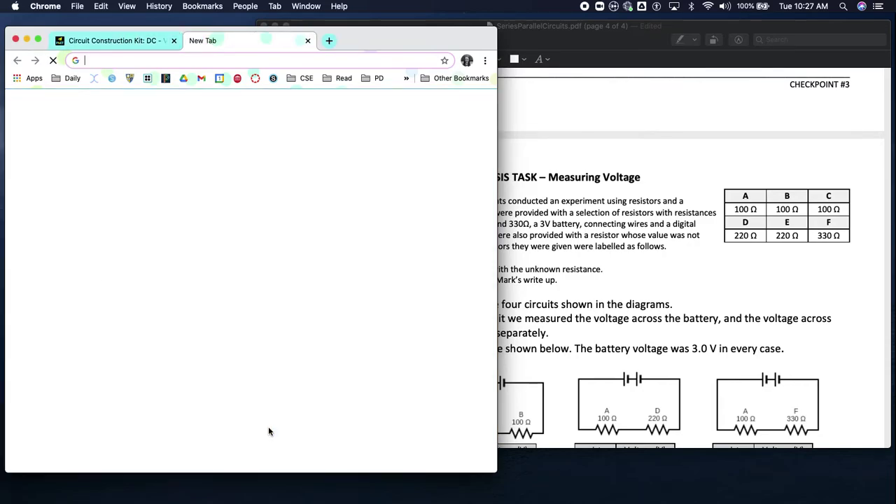
Search Google for 'voltage of AA battery' to confirm 1.5 V, then return to the simulator and worksheet
{"action": "type", "text": "voltage of "}
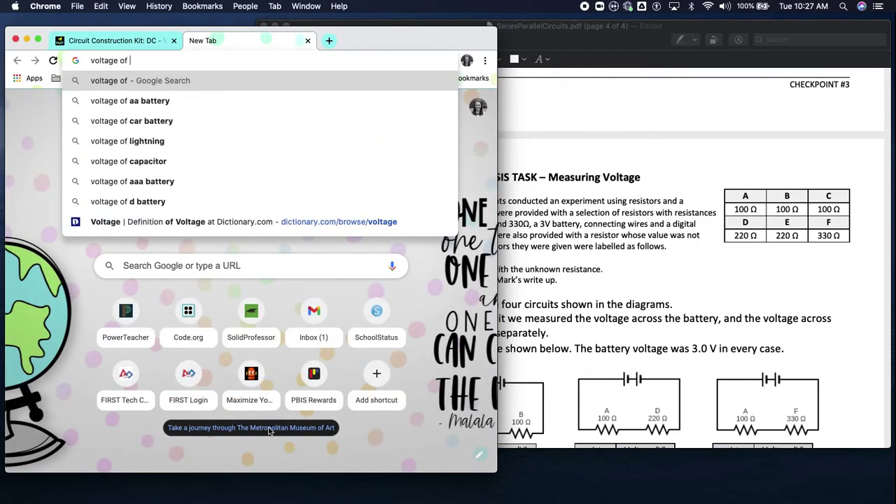
{"action": "type", "text": "AA battery"}
{"action": "key", "text": "Return"}
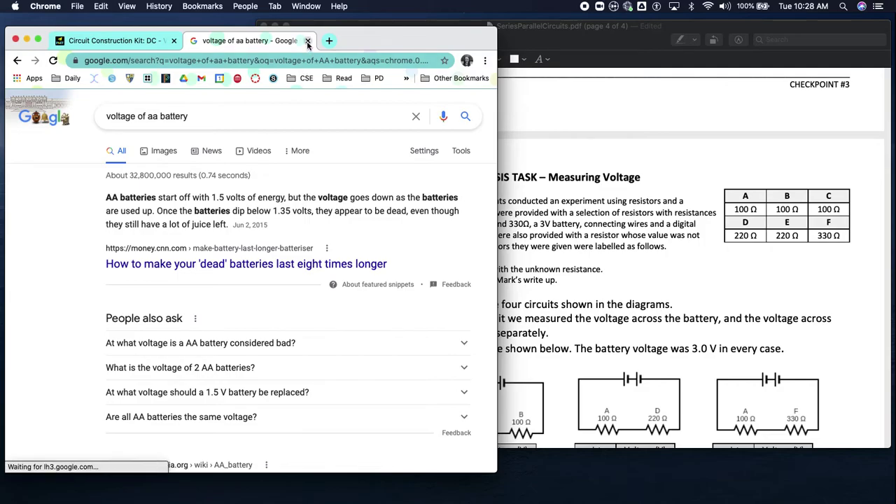
{"action": "left_click", "coordinate": [138, 39]}
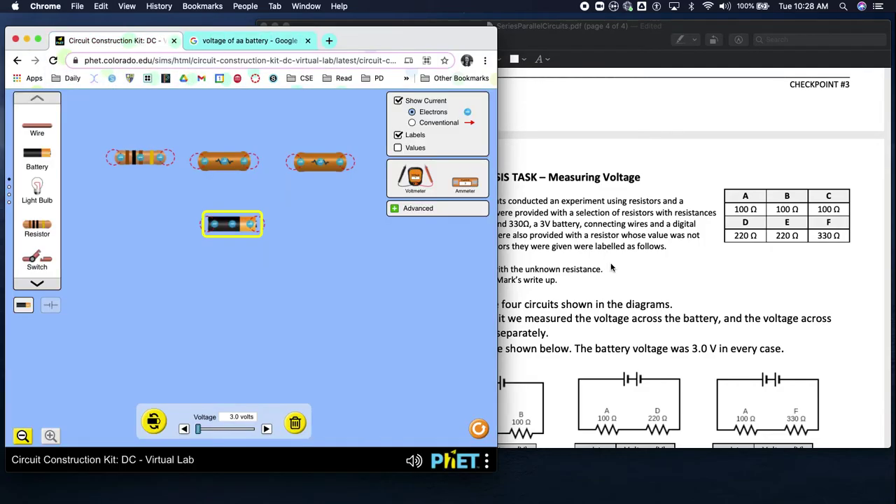
{"action": "left_click", "coordinate": [585, 344]}
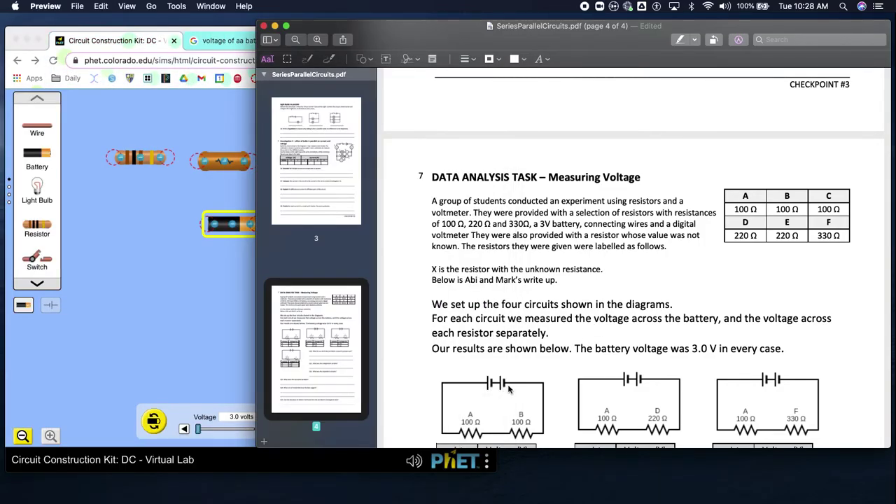
Compare the worksheet with the simulator, deselect the battery, and drag a spare resistor onto the canvas
{"action": "left_click", "coordinate": [158, 339]}
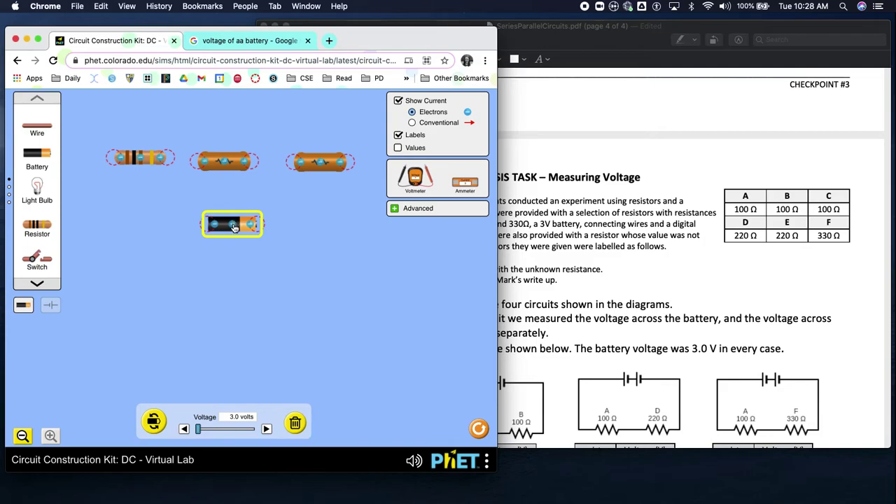
{"action": "left_click", "coordinate": [547, 323]}
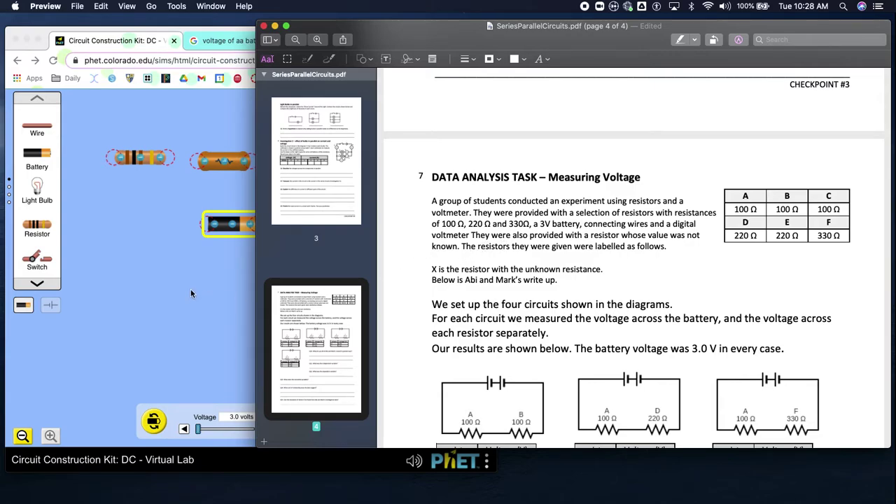
{"action": "left_click", "coordinate": [144, 281]}
{"action": "left_click", "coordinate": [51, 227]}
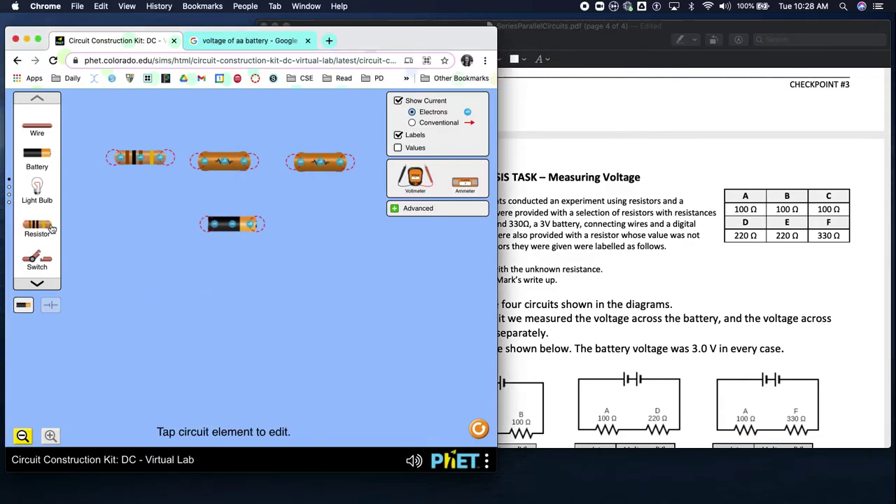
{"action": "left_click_drag", "start_coordinate": [51, 227], "coordinate": [383, 238]}
{"action": "left_click", "coordinate": [590, 289]}
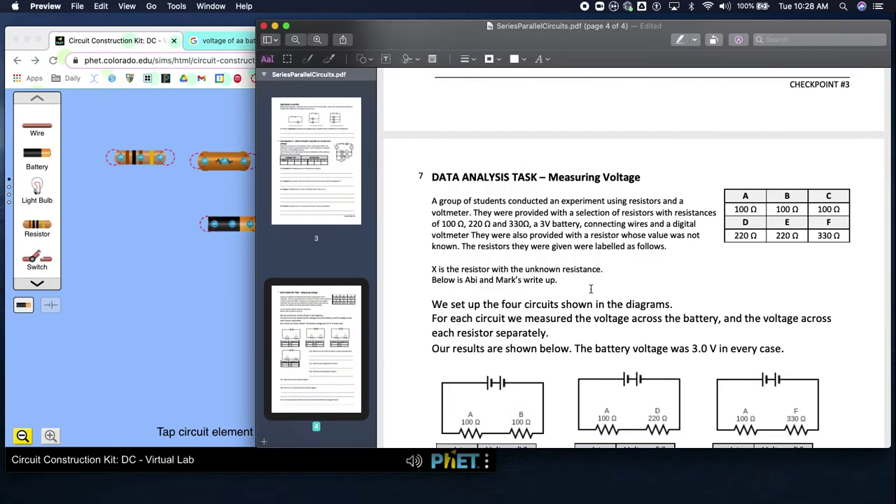
{"action": "scroll", "coordinate": [591, 289], "scroll_direction": "down", "scroll_amount": 3}
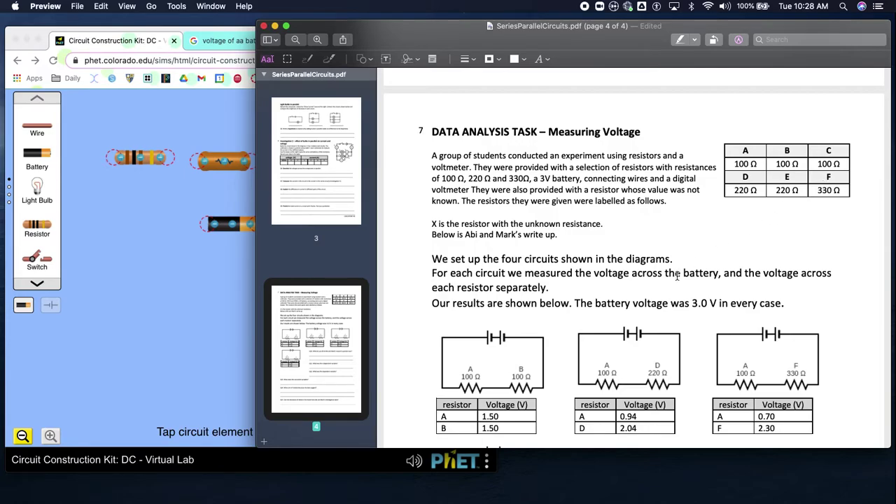
Scroll the worksheet to the voltage tables and the circuit where resistor X reads 1.80 V
{"action": "scroll", "coordinate": [677, 275], "scroll_direction": "down", "scroll_amount": 2}
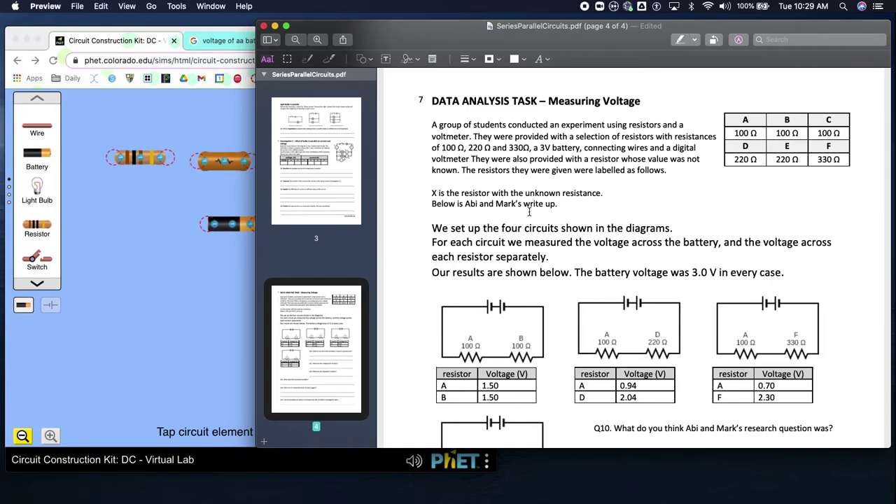
{"action": "scroll", "coordinate": [511, 245], "scroll_direction": "down", "scroll_amount": 3}
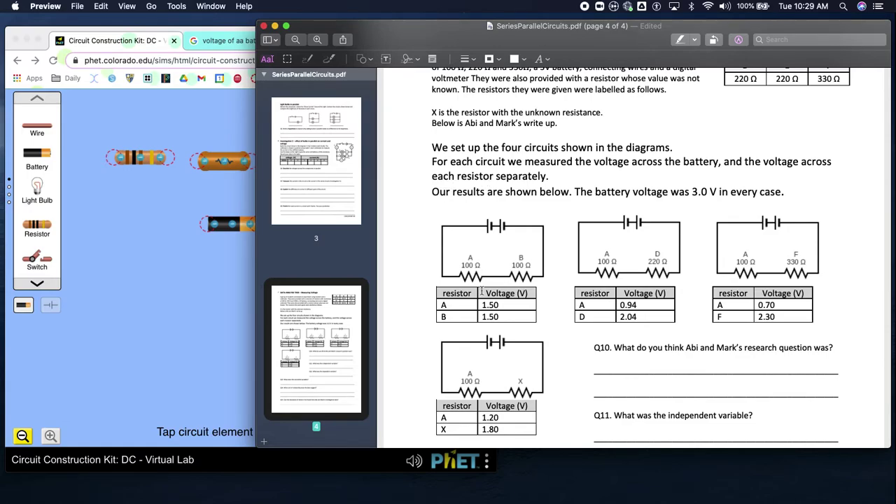
{"action": "scroll", "coordinate": [481, 293], "scroll_direction": "down", "scroll_amount": 2}
{"action": "scroll", "coordinate": [482, 292], "scroll_direction": "up", "scroll_amount": 1}
Wire both battery ends and run wires down to the 100 Ω resistor moved below the circuit
{"action": "left_click", "coordinate": [210, 316]}
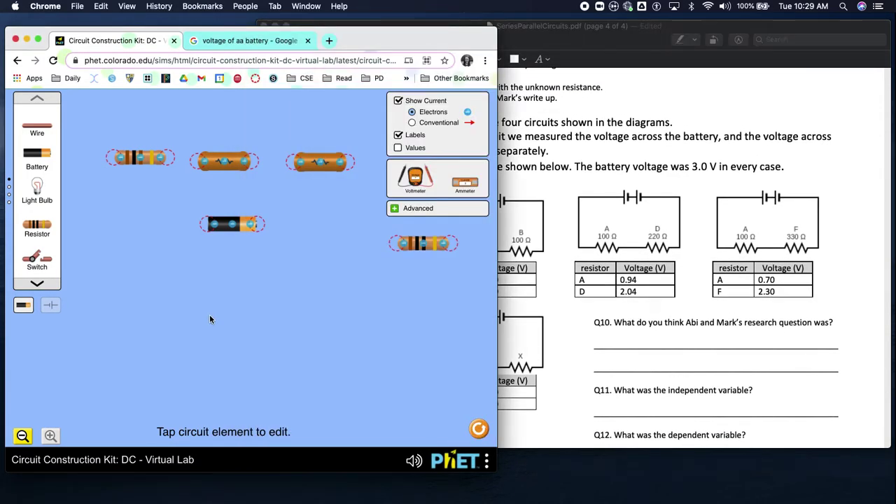
{"action": "left_click_drag", "start_coordinate": [36, 125], "coordinate": [179, 226]}
{"action": "left_click_drag", "start_coordinate": [38, 128], "coordinate": [281, 228]}
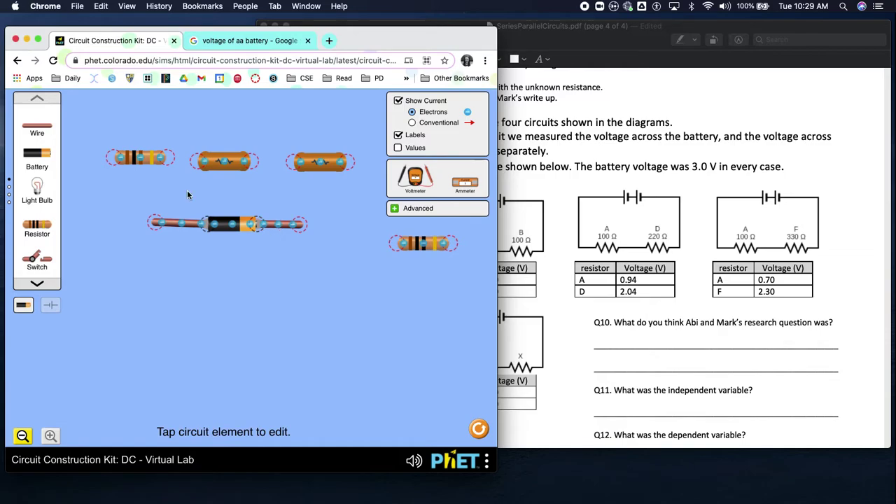
{"action": "left_click_drag", "start_coordinate": [37, 127], "coordinate": [165, 265]}
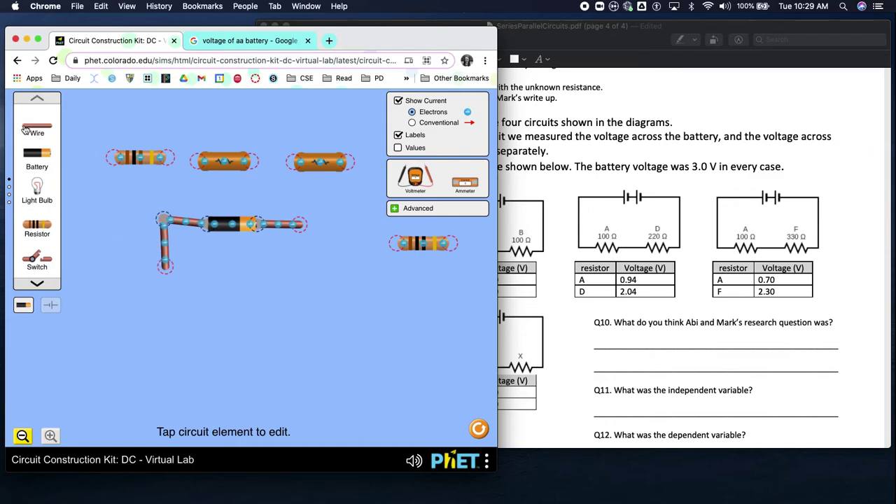
{"action": "left_click_drag", "start_coordinate": [26, 128], "coordinate": [297, 274]}
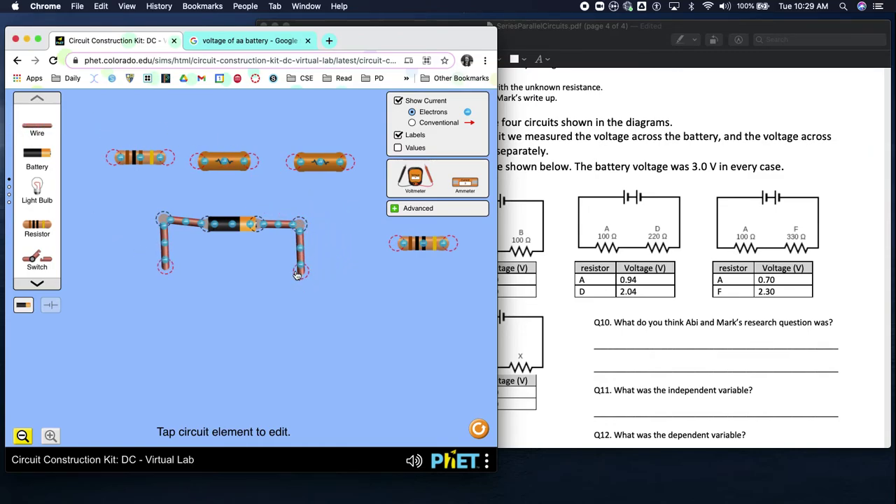
{"action": "left_click_drag", "start_coordinate": [151, 162], "coordinate": [203, 278]}
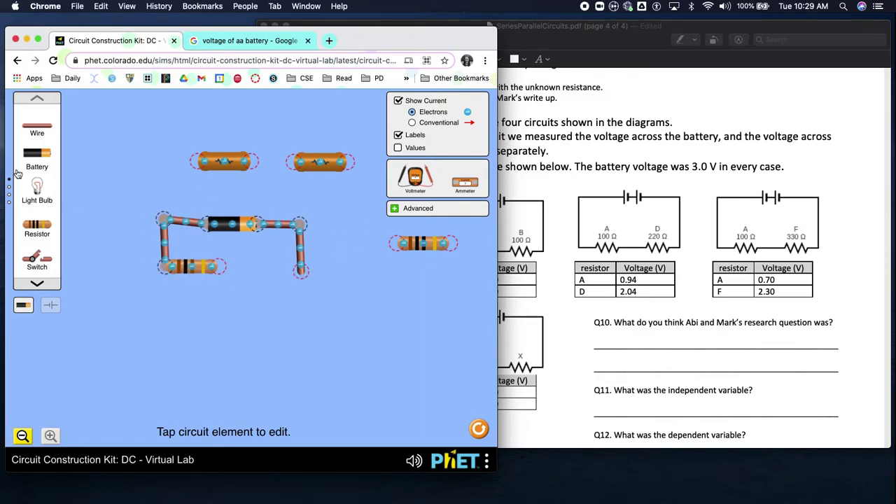
{"action": "left_click_drag", "start_coordinate": [35, 131], "coordinate": [229, 273]}
{"action": "left_click", "coordinate": [187, 275]}
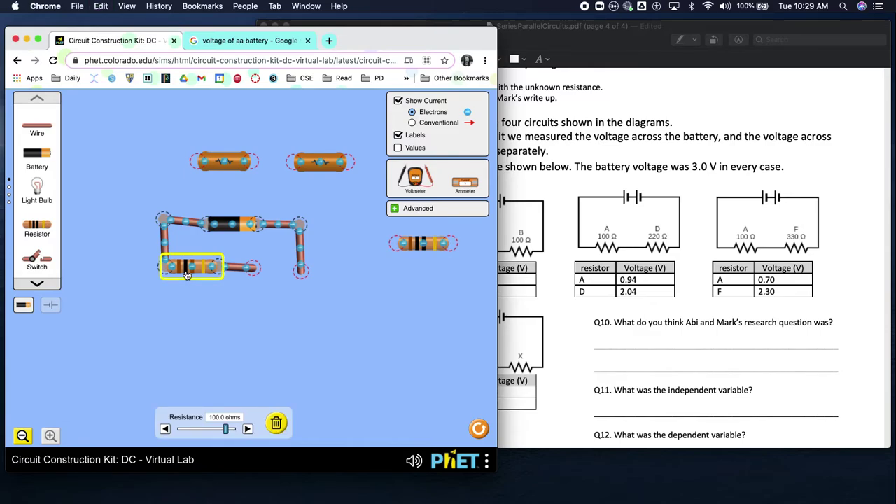
{"action": "right_click", "coordinate": [187, 274]}
{"action": "left_click", "coordinate": [156, 302]}
Add a second resistor set to 100 Ω and connect its ends to close the series loop
{"action": "left_click_drag", "start_coordinate": [42, 223], "coordinate": [281, 308]}
{"action": "left_click", "coordinate": [282, 309]}
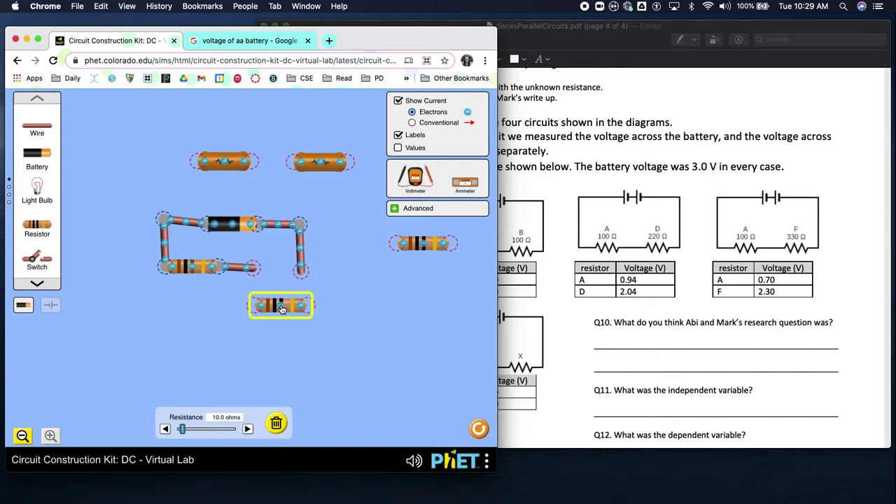
{"action": "left_click", "coordinate": [247, 430]}
{"action": "left_click", "coordinate": [247, 429]}
{"action": "left_click_drag", "start_coordinate": [183, 431], "coordinate": [229, 433]}
{"action": "left_click", "coordinate": [289, 313]}
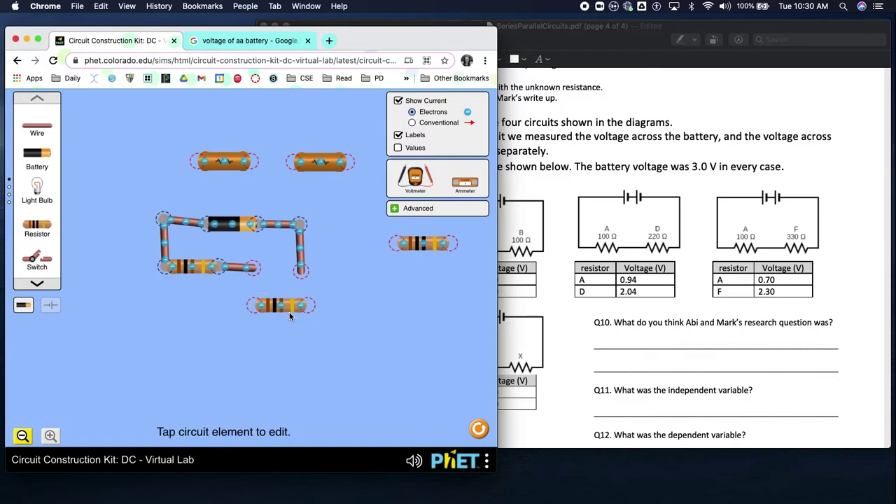
{"action": "left_click_drag", "start_coordinate": [289, 311], "coordinate": [258, 273]}
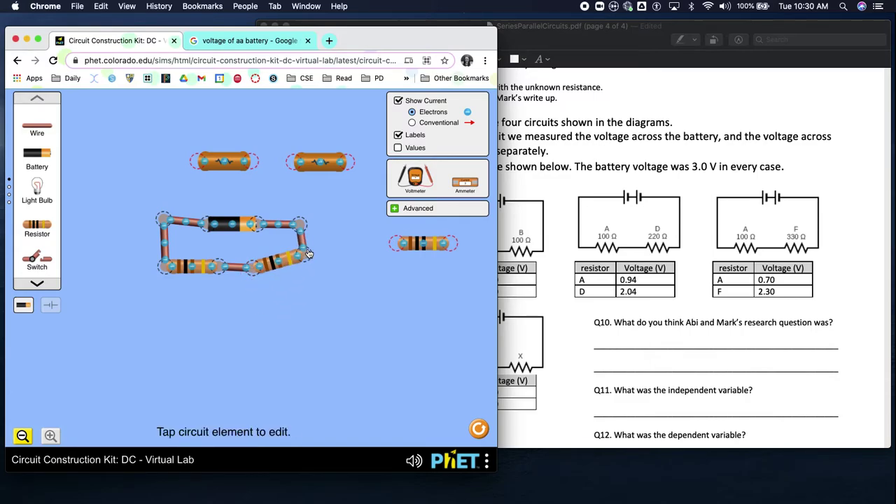
{"action": "left_click_drag", "start_coordinate": [311, 256], "coordinate": [286, 271]}
{"action": "left_click", "coordinate": [286, 270]}
{"action": "left_click", "coordinate": [301, 264]}
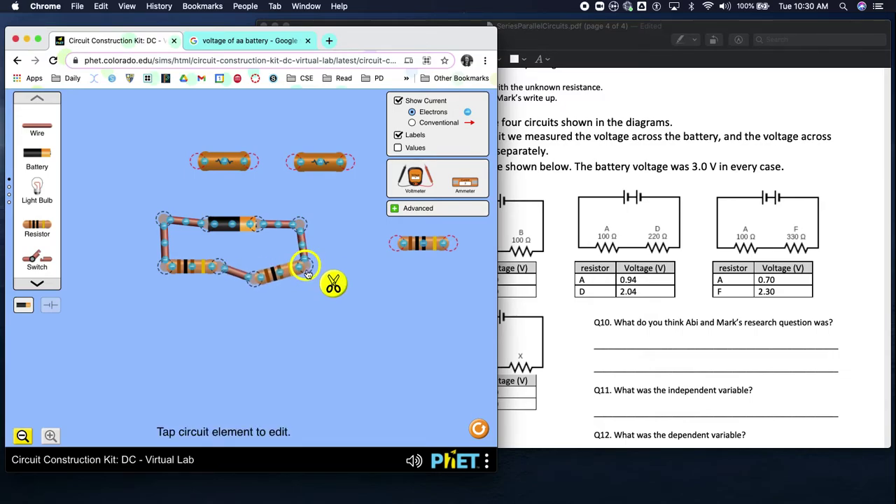
{"action": "left_click", "coordinate": [304, 269]}
{"action": "left_click_drag", "start_coordinate": [250, 283], "coordinate": [251, 275]}
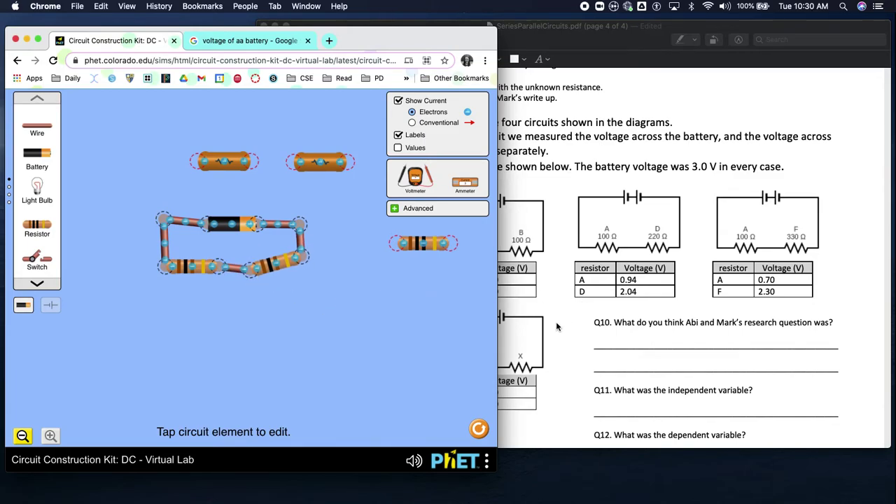
Place a voltmeter below the circuit, probe across a resistor, and narrow Chrome to show the worksheet
{"action": "left_click_drag", "start_coordinate": [412, 167], "coordinate": [196, 324]}
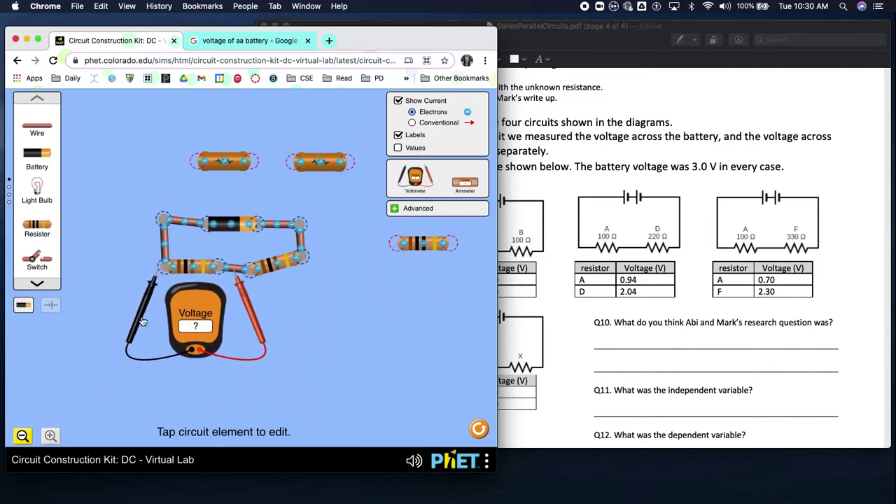
{"action": "left_click_drag", "start_coordinate": [142, 321], "coordinate": [145, 303]}
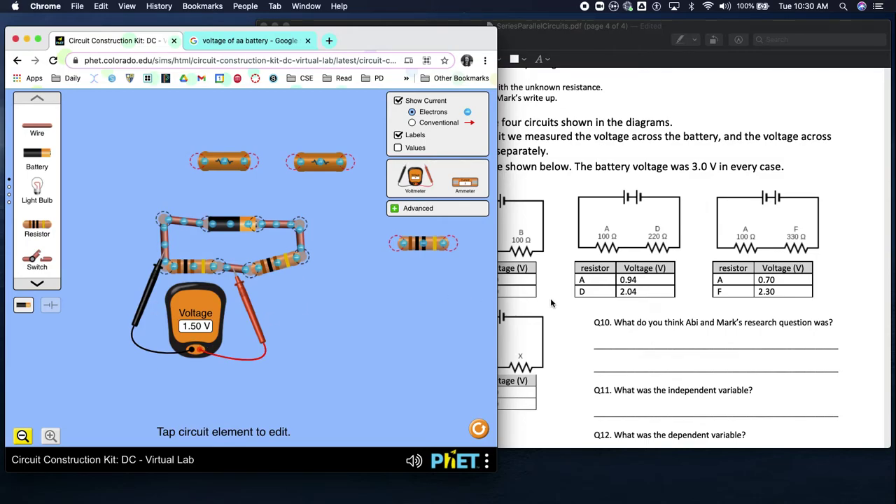
{"action": "left_click_drag", "start_coordinate": [473, 297], "coordinate": [424, 299]}
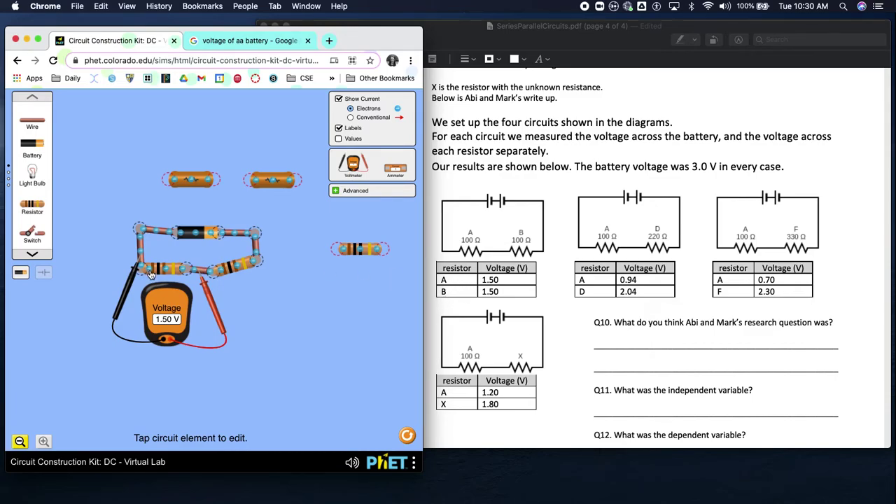
{"action": "left_click_drag", "start_coordinate": [210, 298], "coordinate": [271, 278]}
{"action": "left_click_drag", "start_coordinate": [125, 295], "coordinate": [187, 306]}
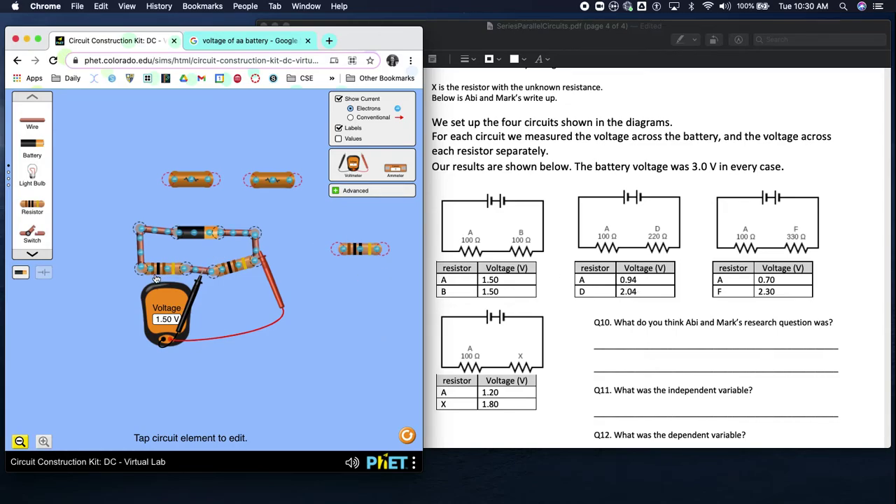
{"action": "left_click_drag", "start_coordinate": [181, 302], "coordinate": [125, 288]}
{"action": "left_click_drag", "start_coordinate": [273, 289], "coordinate": [269, 335]}
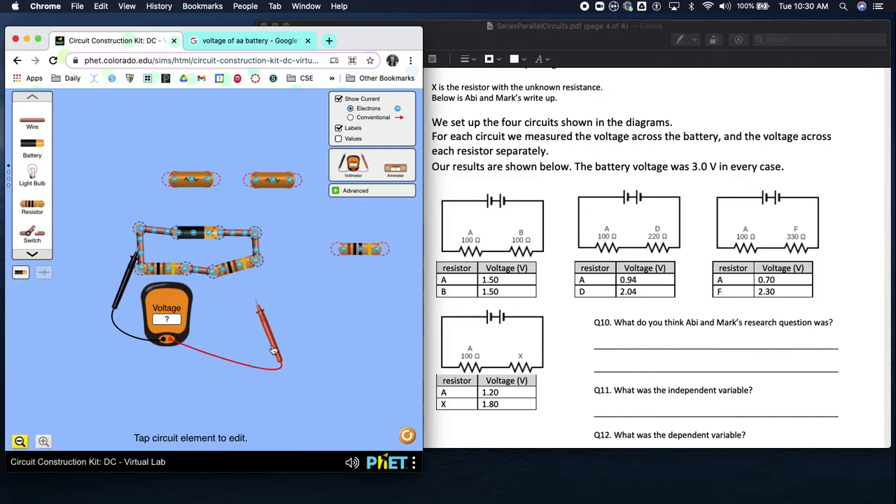
Replace the second 100 Ω resistor with the spare and measure 0.94 V and 2.06 V across the resistors
{"action": "left_click", "coordinate": [235, 270]}
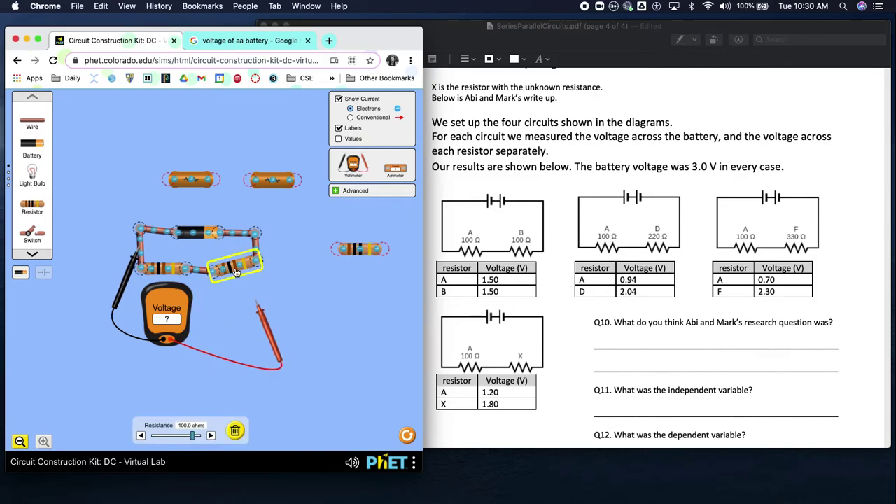
{"action": "key", "text": "Delete"}
{"action": "left_click_drag", "start_coordinate": [197, 181], "coordinate": [254, 271]}
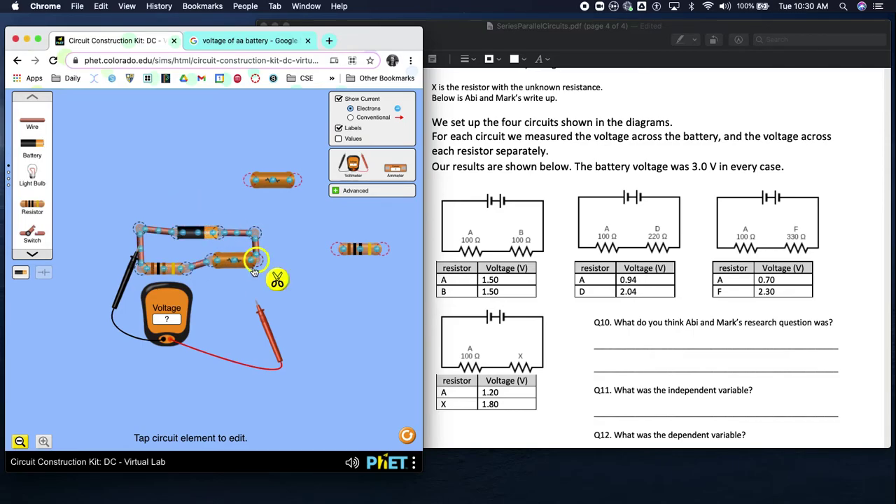
{"action": "left_click_drag", "start_coordinate": [269, 334], "coordinate": [217, 305]}
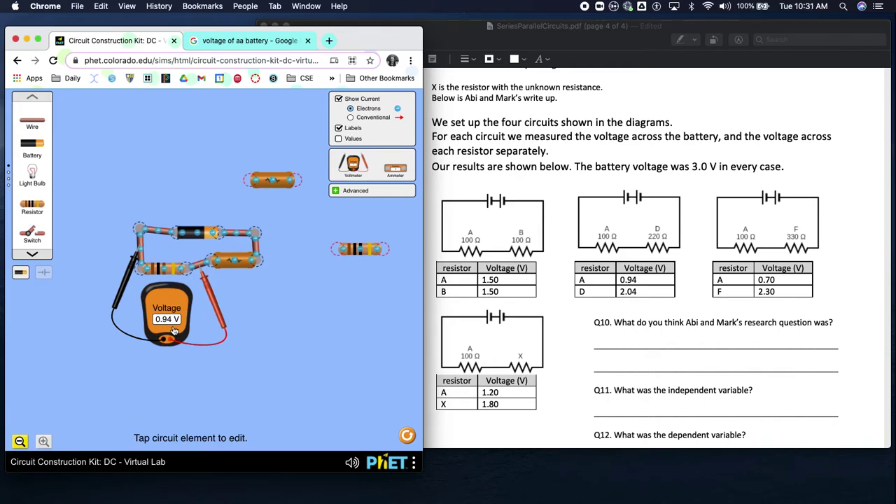
{"action": "left_click_drag", "start_coordinate": [215, 297], "coordinate": [268, 278]}
{"action": "left_click_drag", "start_coordinate": [123, 289], "coordinate": [183, 306]}
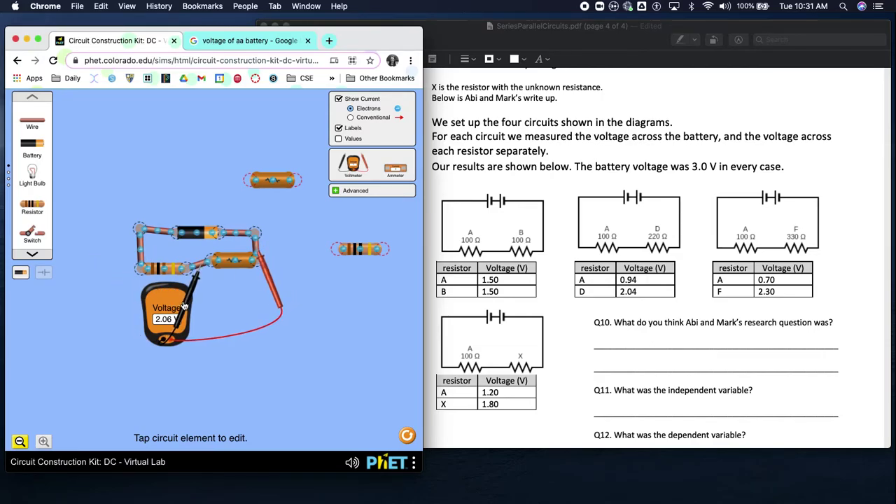
Annotate the worksheet's D row Voltage cell with 2.06 beside the printed 2.04
{"action": "left_click", "coordinate": [641, 293]}
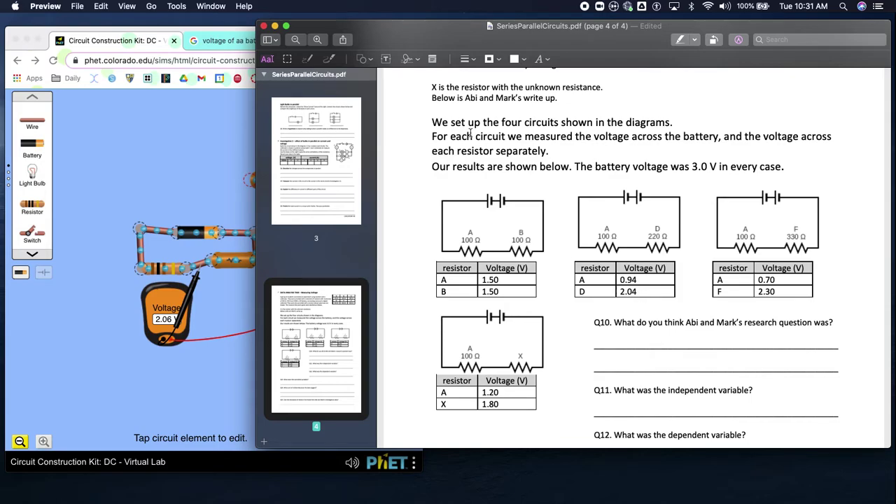
{"action": "left_click", "coordinate": [390, 60]}
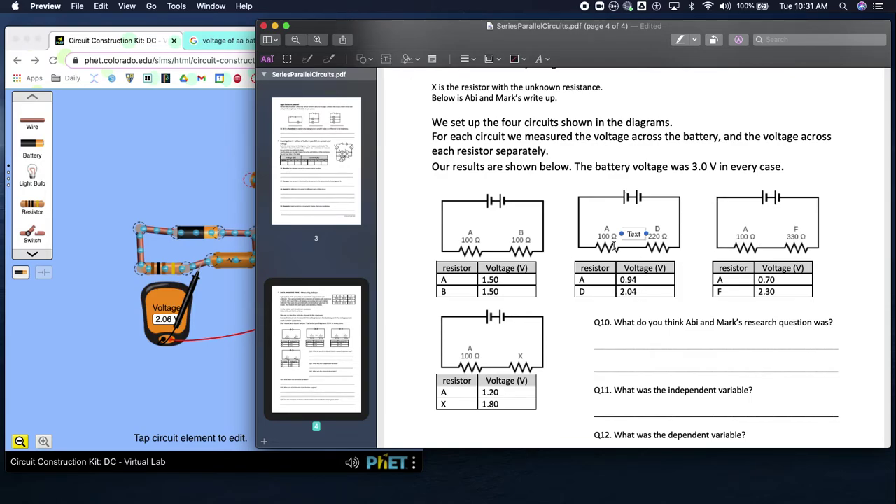
{"action": "type", "text": "2.06"}
{"action": "left_click_drag", "start_coordinate": [634, 236], "coordinate": [653, 292]}
{"action": "left_click", "coordinate": [422, 102]}
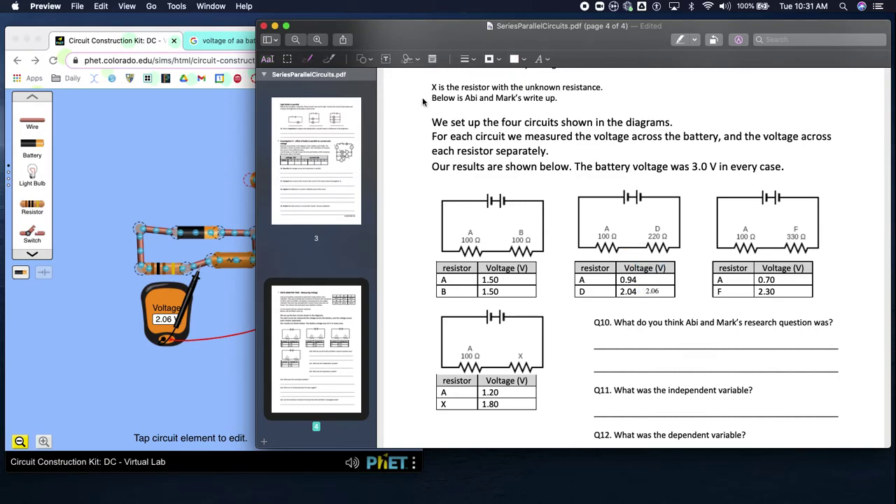
{"action": "double_click", "coordinate": [632, 293]}
{"action": "left_click", "coordinate": [236, 291]}
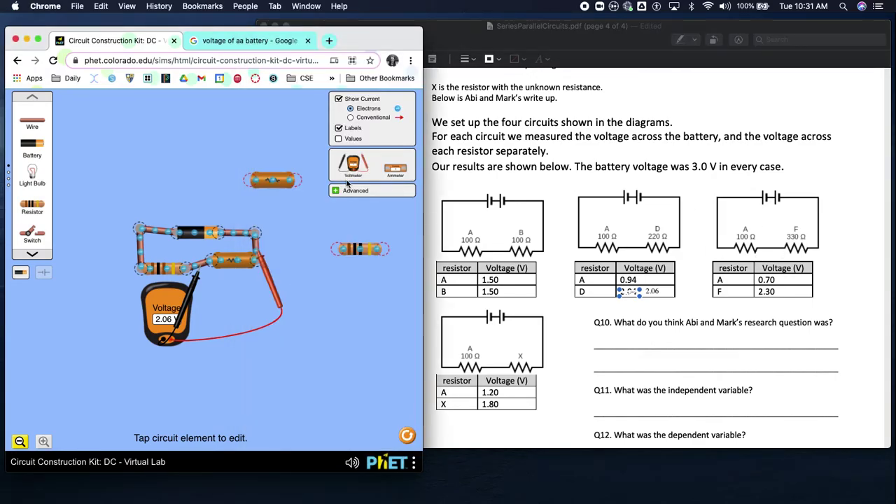
Swap in the other spare resistor and measure 0.70 V and 2.30 V across the two resistors
{"action": "left_click", "coordinate": [233, 268]}
{"action": "left_click_drag", "start_coordinate": [233, 268], "coordinate": [214, 263]}
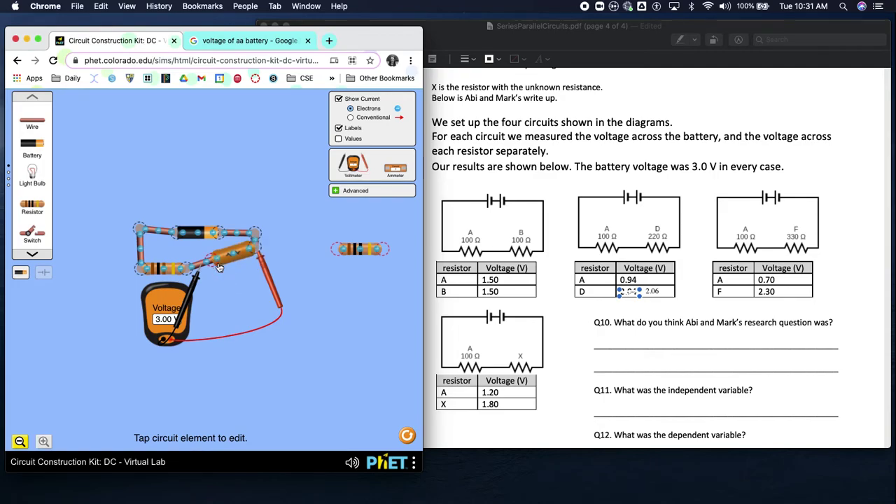
{"action": "left_click_drag", "start_coordinate": [179, 306], "coordinate": [125, 286]}
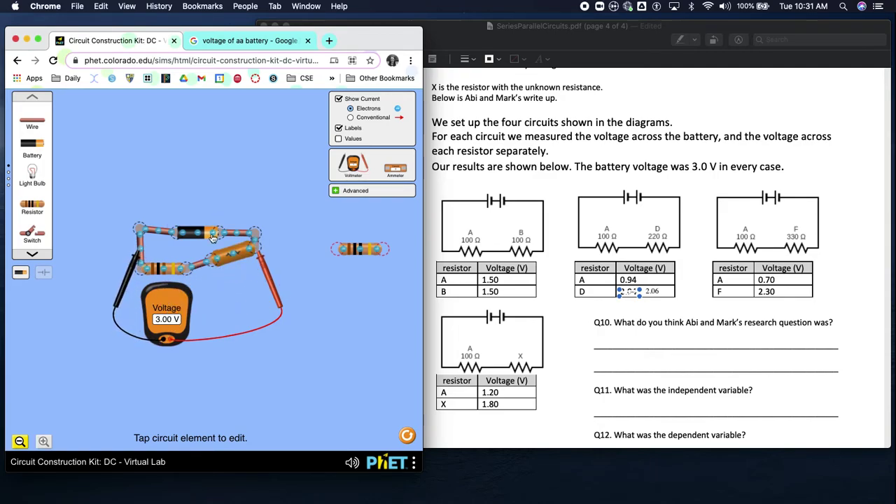
{"action": "left_click_drag", "start_coordinate": [271, 283], "coordinate": [213, 304]}
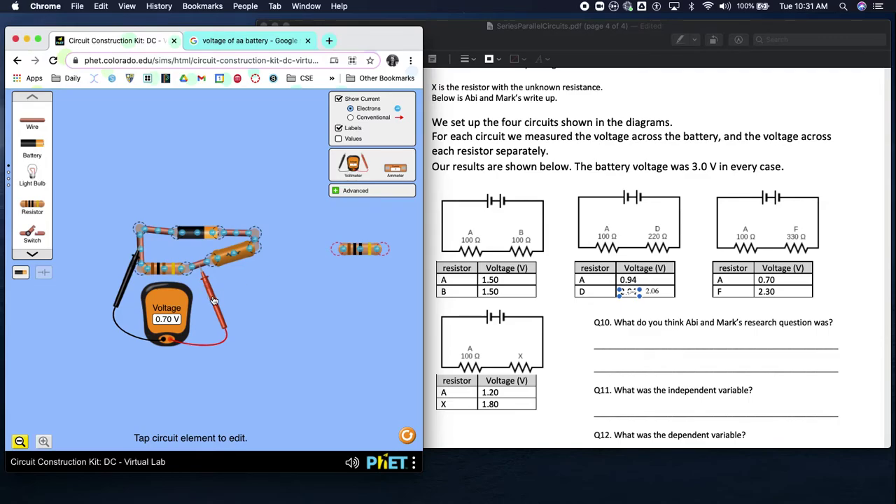
{"action": "left_click_drag", "start_coordinate": [213, 301], "coordinate": [270, 274]}
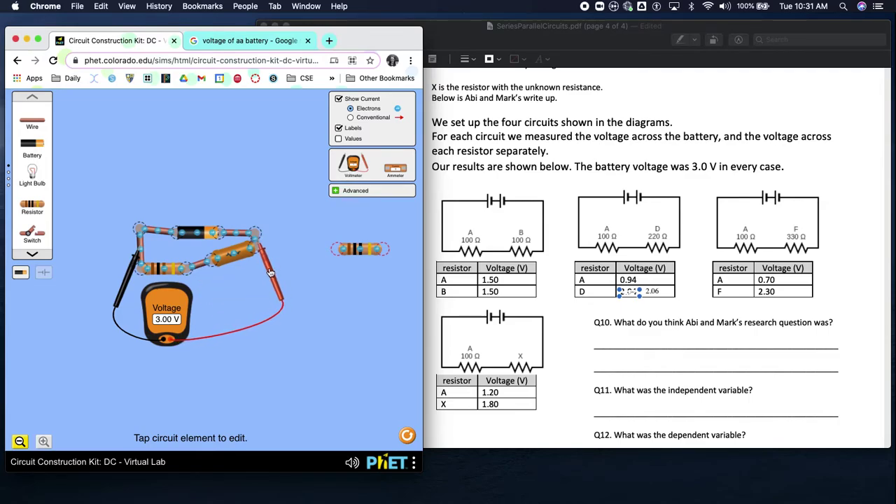
{"action": "left_click_drag", "start_coordinate": [119, 289], "coordinate": [184, 312]}
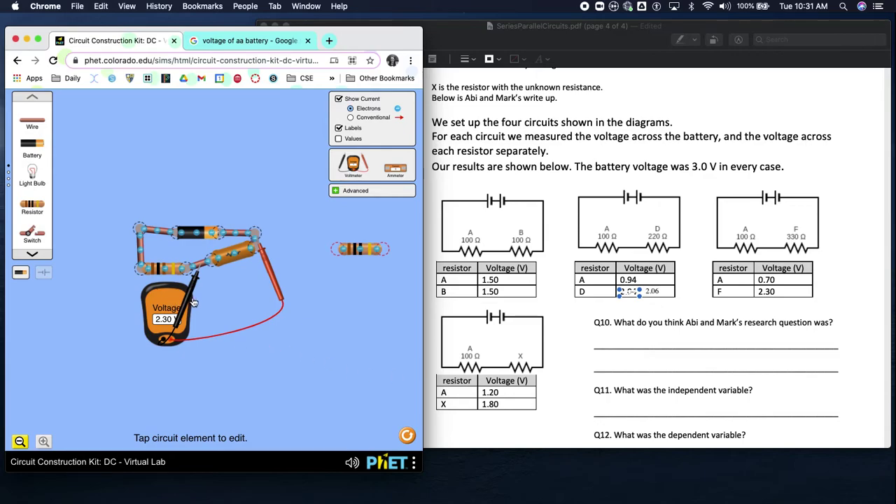
{"action": "left_click_drag", "start_coordinate": [184, 305], "coordinate": [127, 287]}
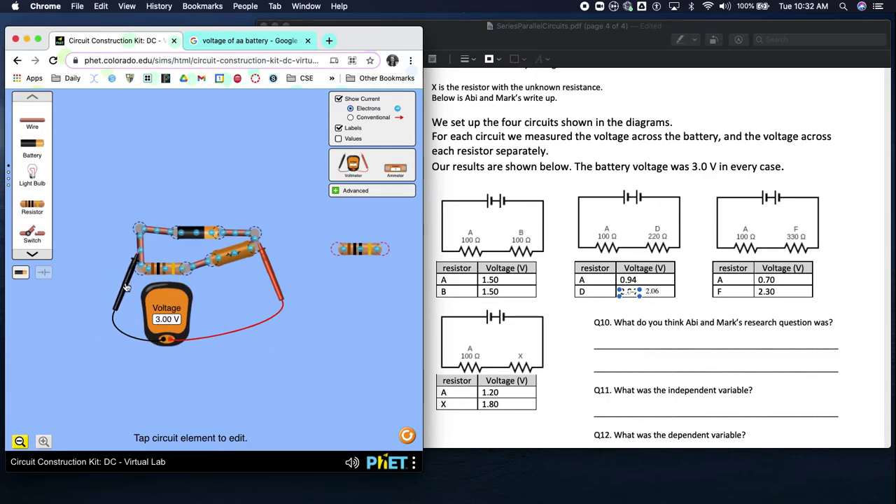
{"action": "left_click", "coordinate": [238, 254]}
Swap the diagonal orange resistor for a 10.0 Ω resistor and read 2.73 V on the voltmeter
{"action": "key", "text": "Delete"}
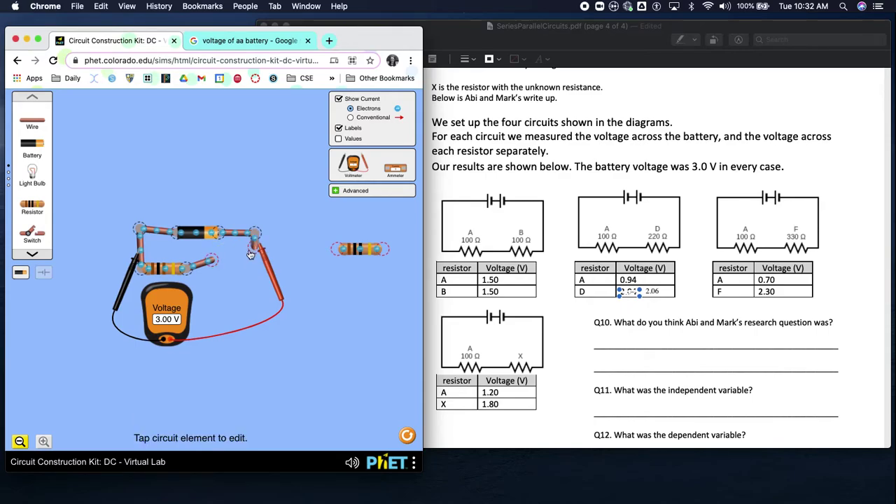
{"action": "left_click_drag", "start_coordinate": [254, 247], "coordinate": [213, 268]}
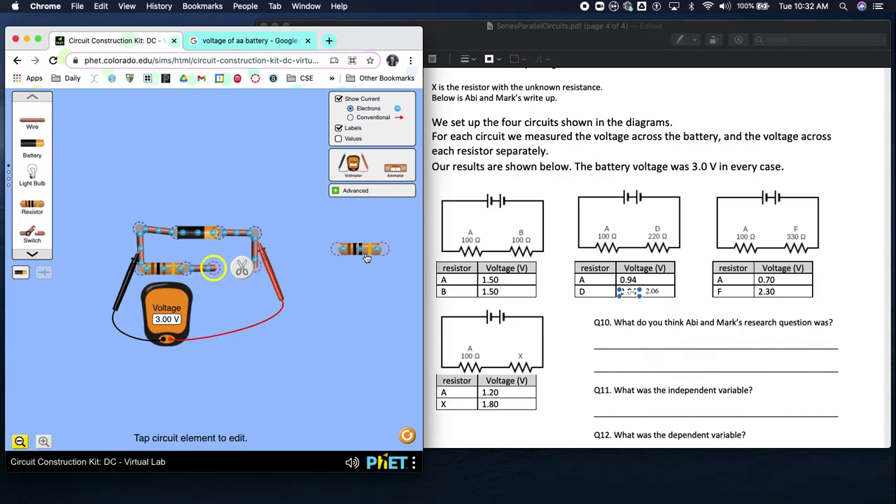
{"action": "left_click_drag", "start_coordinate": [365, 258], "coordinate": [219, 310]}
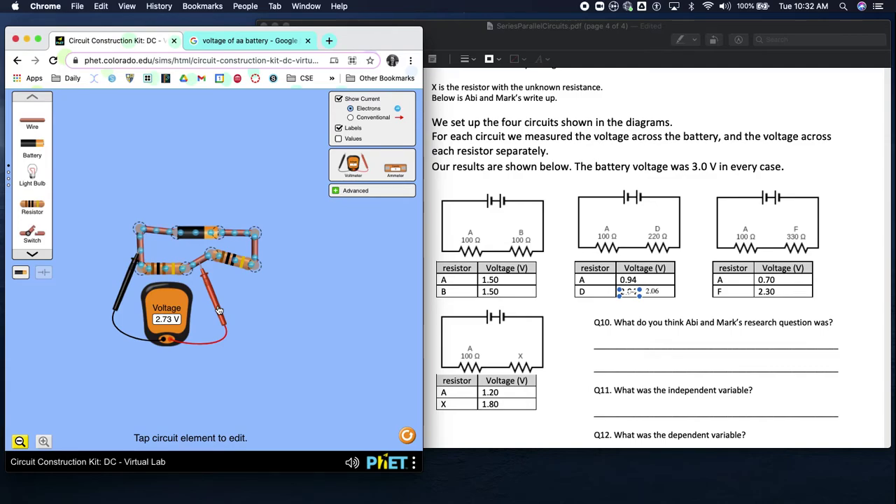
{"action": "left_click", "coordinate": [228, 262]}
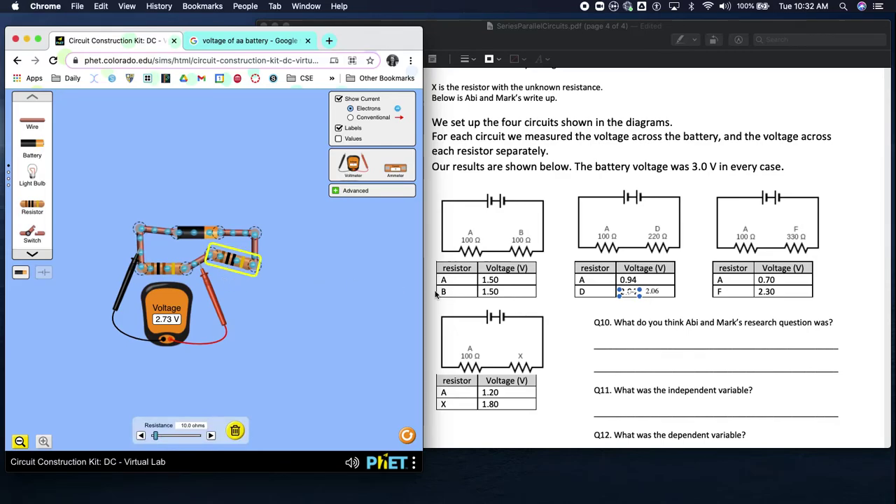
{"action": "scroll", "coordinate": [572, 407], "scroll_direction": "down", "scroll_amount": 2}
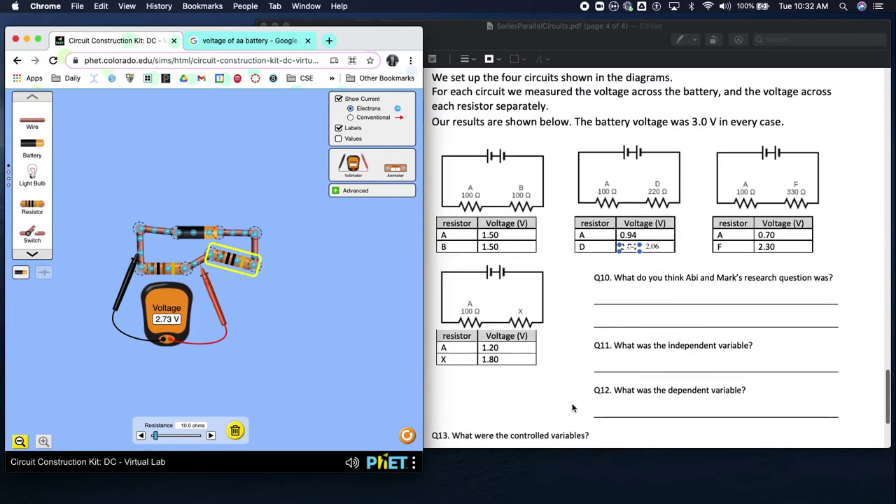
Search Google for 'scientific method' in Chrome
{"action": "left_click", "coordinate": [544, 352]}
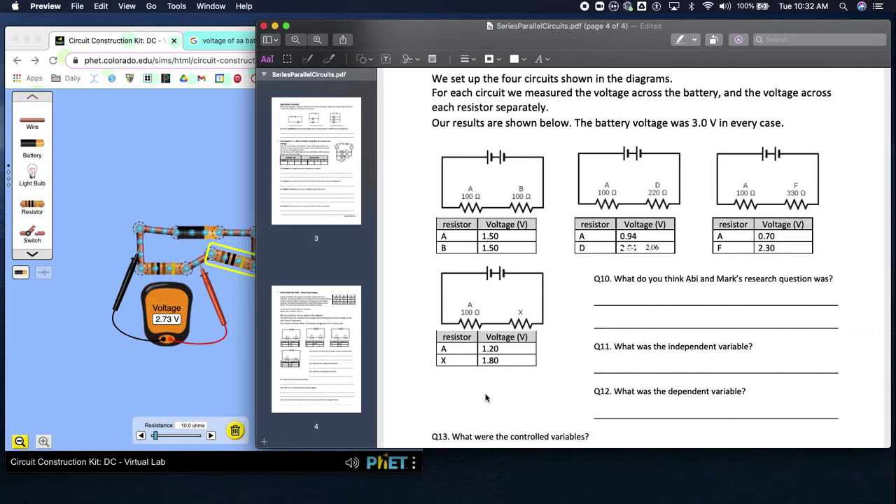
{"action": "left_click", "coordinate": [177, 180]}
{"action": "left_click", "coordinate": [253, 61]}
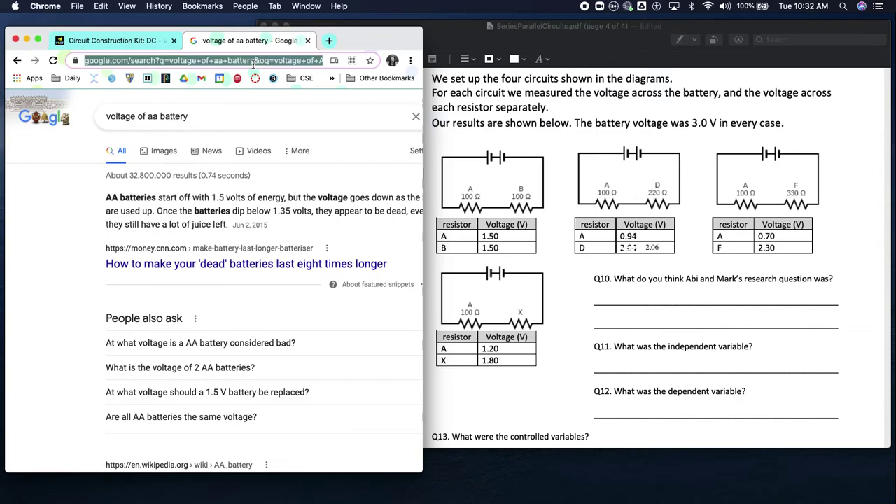
{"action": "type", "text": "scientific method"}
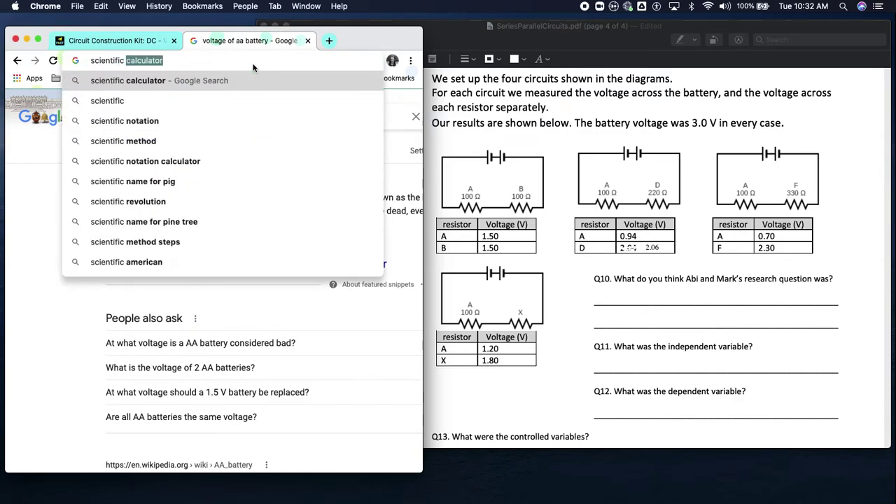
{"action": "key", "text": "Return"}
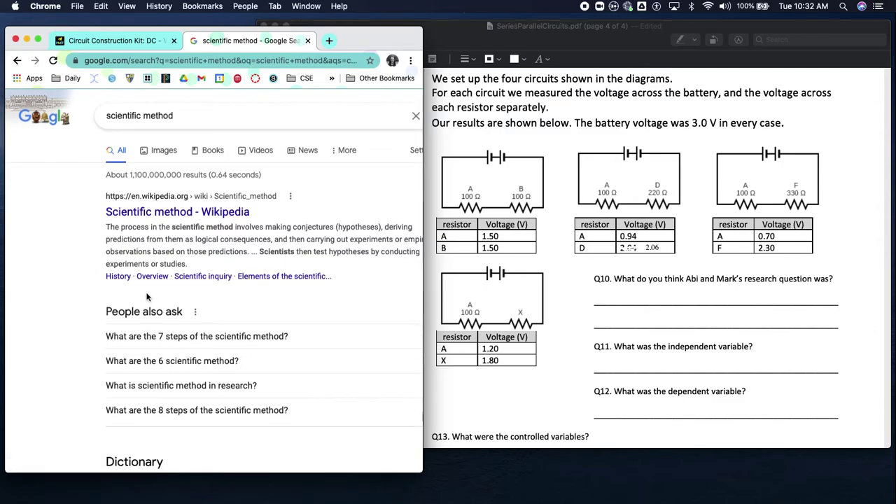
Expand the answer on the scientific method's seven steps, then bring the worksheet PDF back in front
{"action": "scroll", "coordinate": [210, 241], "scroll_direction": "down", "scroll_amount": 3}
{"action": "left_click", "coordinate": [241, 234]}
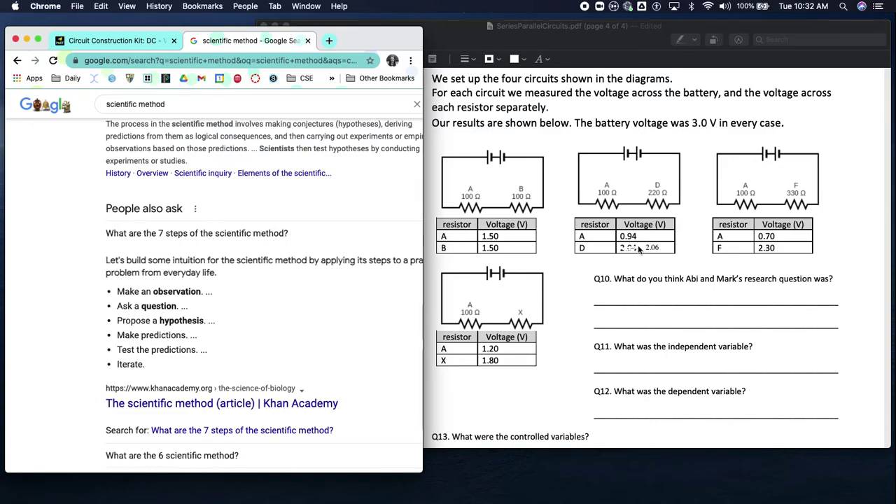
{"action": "left_click", "coordinate": [666, 291]}
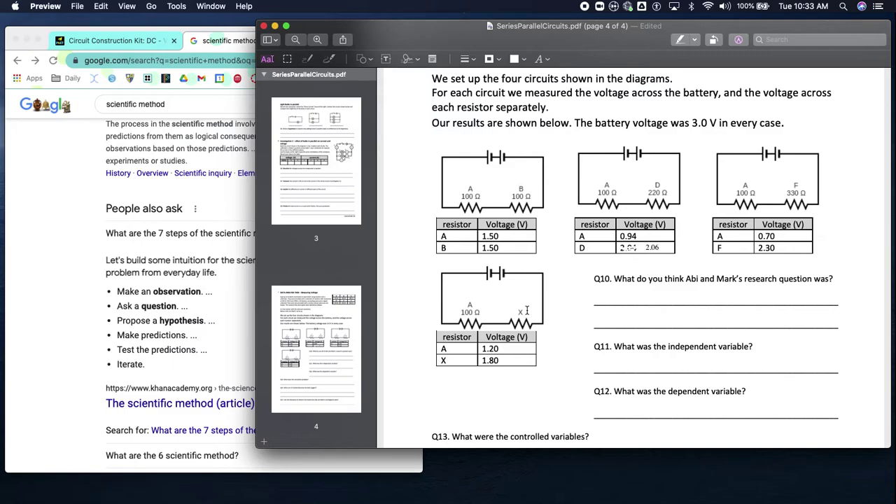
{"action": "scroll", "coordinate": [640, 318], "scroll_direction": "down", "scroll_amount": 2}
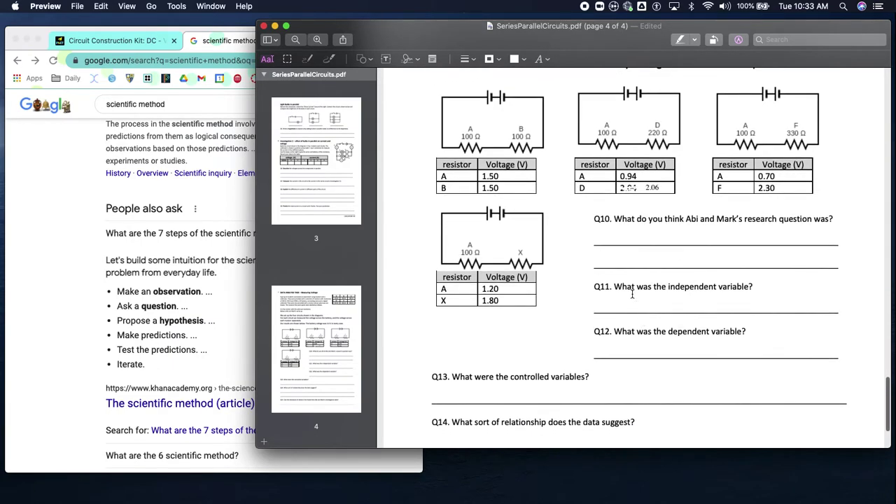
Replace the query with an 'independent variable scientific method' search
{"action": "scroll", "coordinate": [638, 308], "scroll_direction": "down", "scroll_amount": 2}
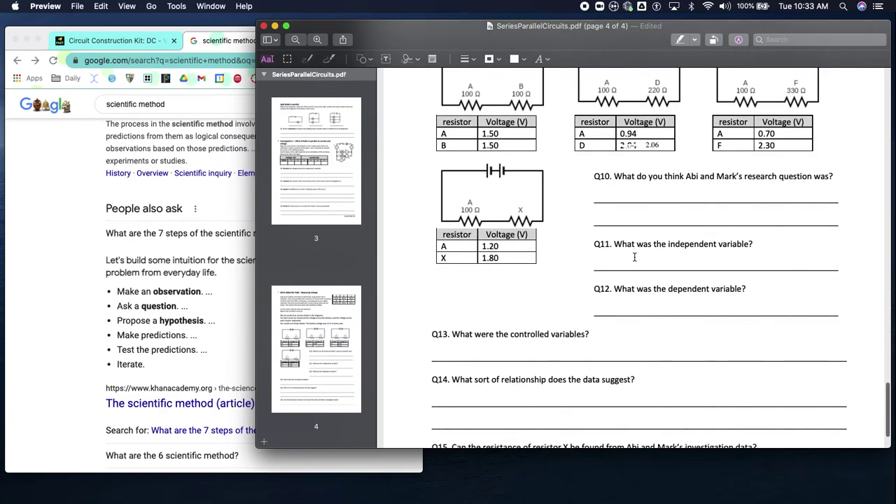
{"action": "scroll", "coordinate": [634, 257], "scroll_direction": "up", "scroll_amount": 2}
{"action": "left_click", "coordinate": [224, 193]}
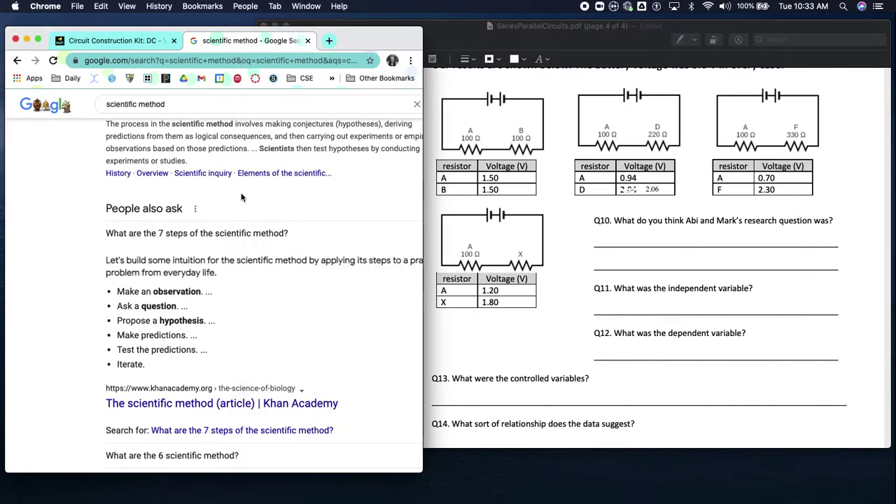
{"action": "left_click", "coordinate": [235, 104]}
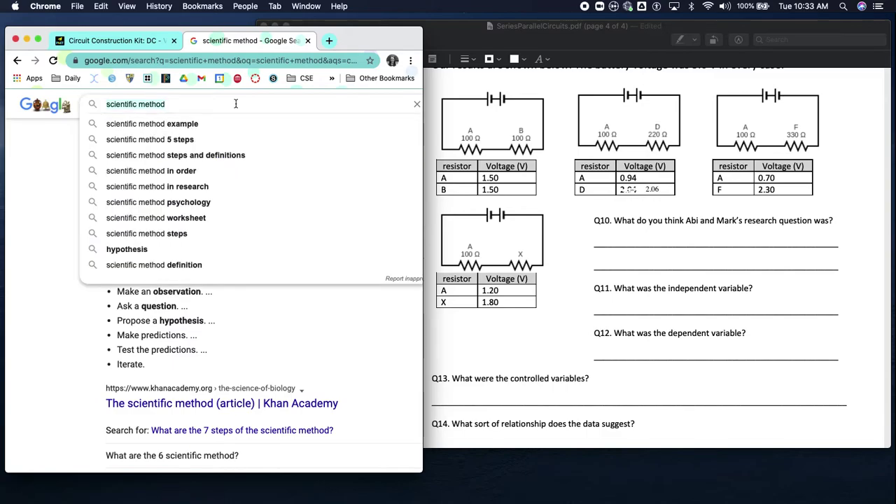
{"action": "key", "text": "super+a"}
{"action": "type", "text": "inde"}
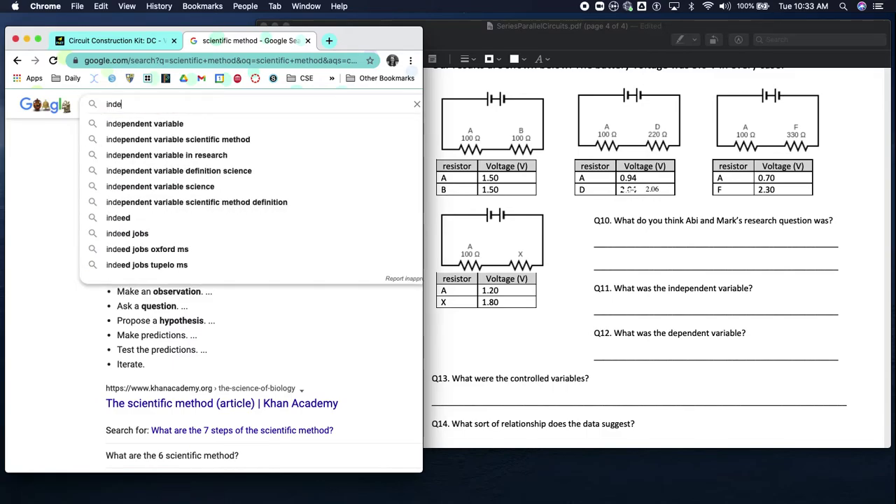
{"action": "key", "text": "Down"}
{"action": "key", "text": "Down"}
{"action": "key", "text": "Return"}
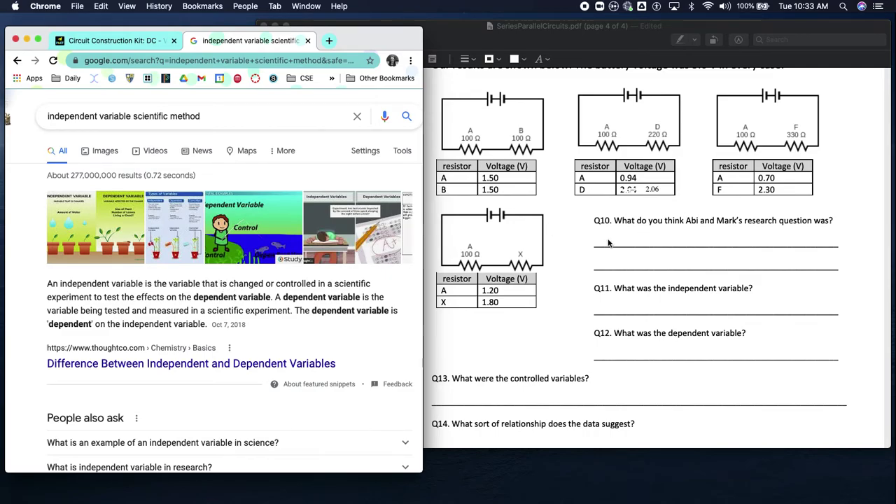
Read the ThoughtCo article on independent and dependent variables, then close its tab
{"action": "left_click", "coordinate": [607, 243]}
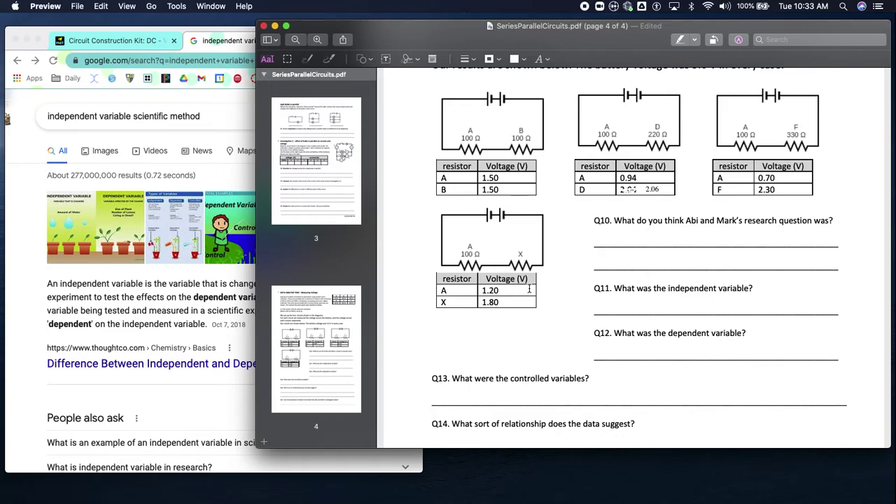
{"action": "left_click", "coordinate": [156, 328]}
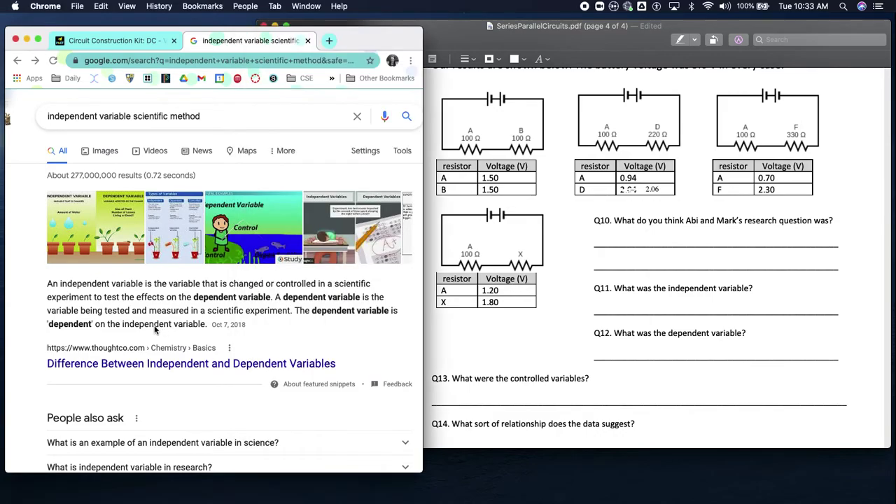
{"action": "left_click", "coordinate": [235, 365]}
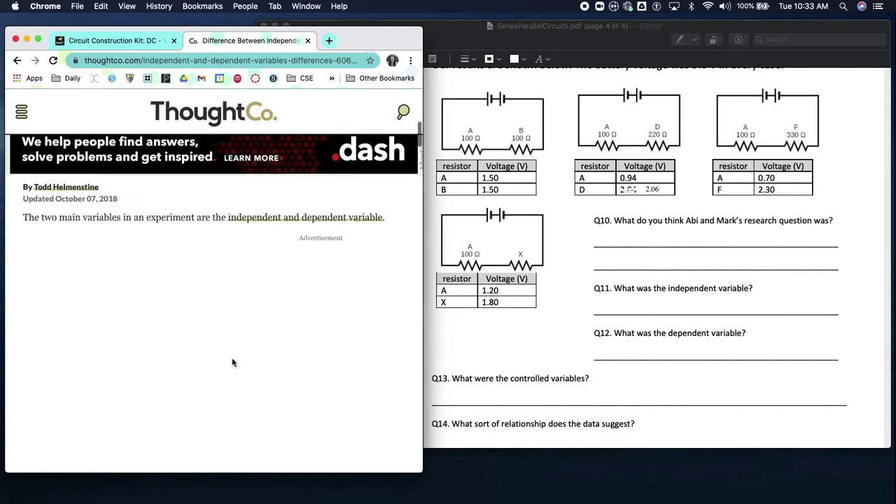
{"action": "scroll", "coordinate": [231, 363], "scroll_direction": "down", "scroll_amount": 4}
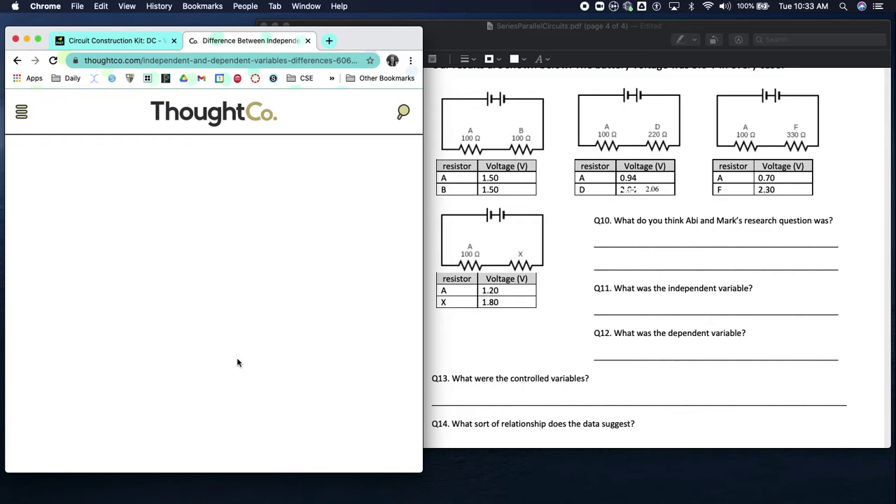
{"action": "key", "text": "super+Tab"}
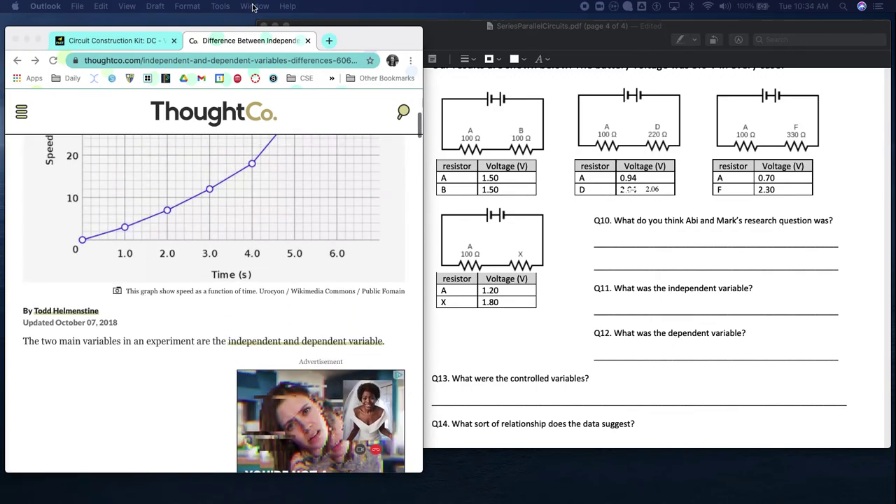
{"action": "left_click", "coordinate": [306, 43]}
{"action": "left_click", "coordinate": [308, 44]}
{"action": "scroll", "coordinate": [612, 378], "scroll_direction": "down", "scroll_amount": 2}
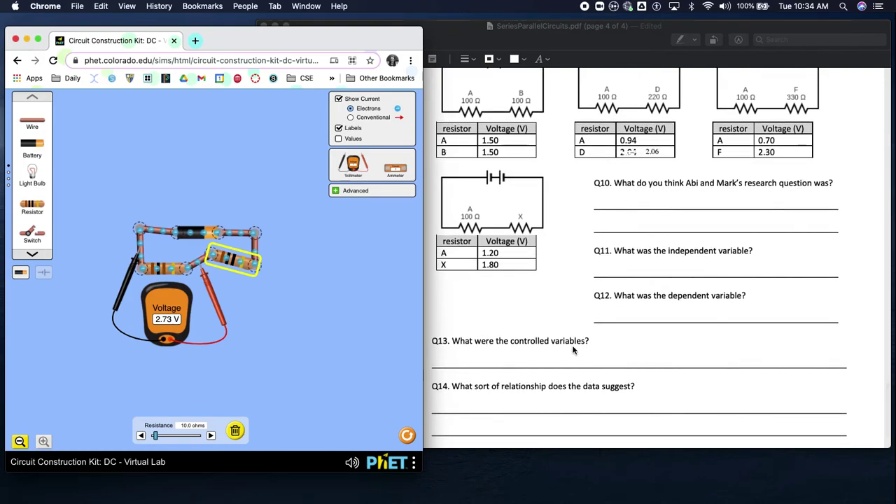
{"action": "scroll", "coordinate": [573, 350], "scroll_direction": "down", "scroll_amount": 2}
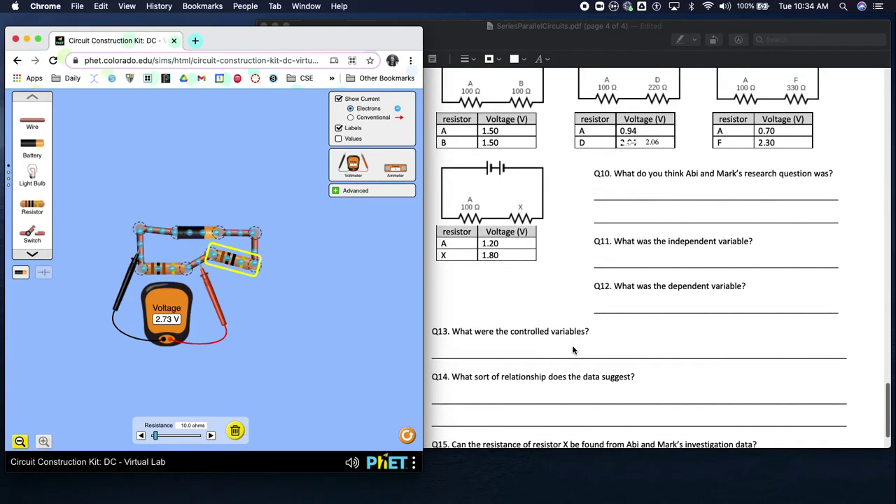
{"action": "scroll", "coordinate": [568, 367], "scroll_direction": "up", "scroll_amount": 5}
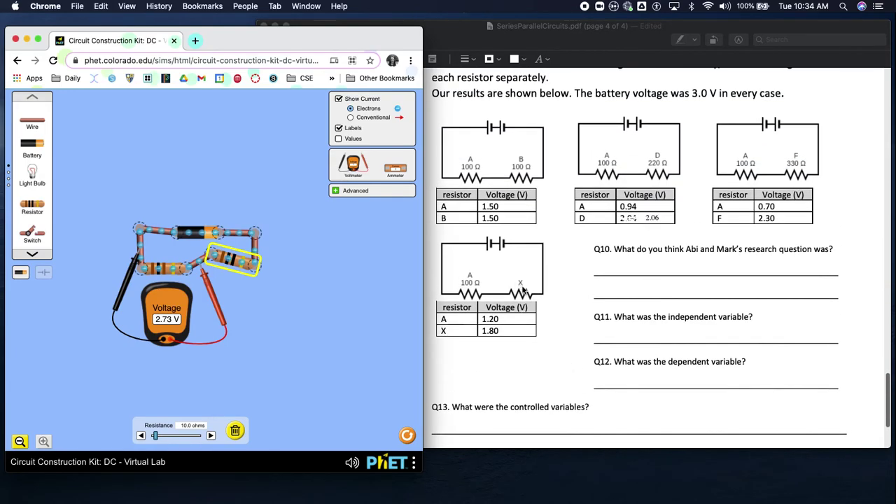
{"action": "scroll", "coordinate": [524, 294], "scroll_direction": "down", "scroll_amount": 4}
{"action": "scroll", "coordinate": [521, 289], "scroll_direction": "down", "scroll_amount": 3}
{"action": "scroll", "coordinate": [521, 289], "scroll_direction": "up", "scroll_amount": 4}
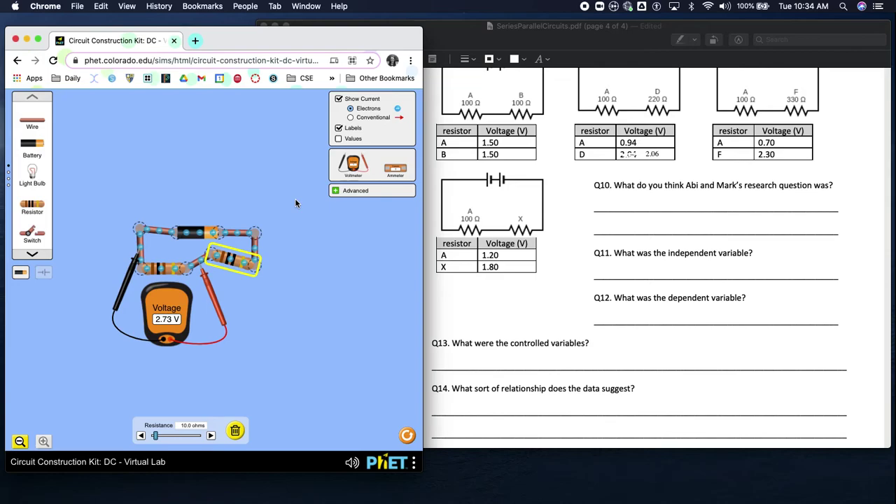
Place Calculator over the circuit simulation and create a new blank Stickies note
{"action": "key", "text": "super+Tab"}
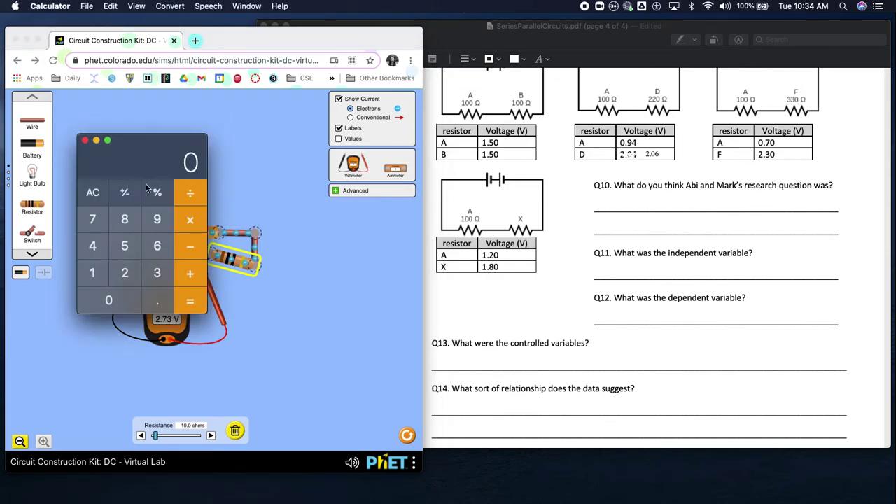
{"action": "left_click_drag", "start_coordinate": [142, 155], "coordinate": [211, 231]}
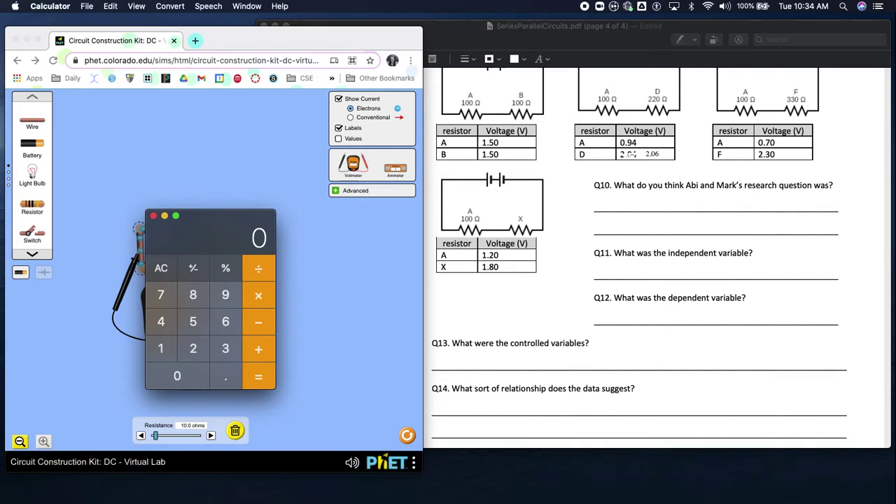
{"action": "key", "text": "super+Tab"}
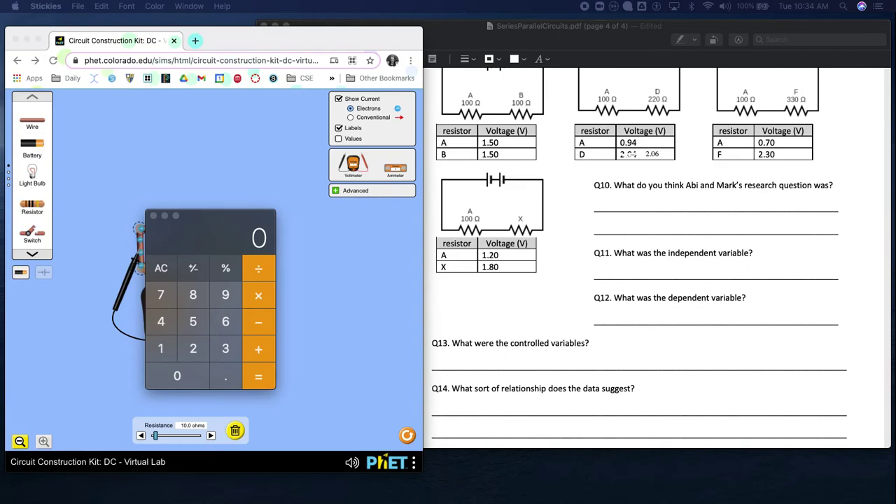
{"action": "key", "text": "super+n"}
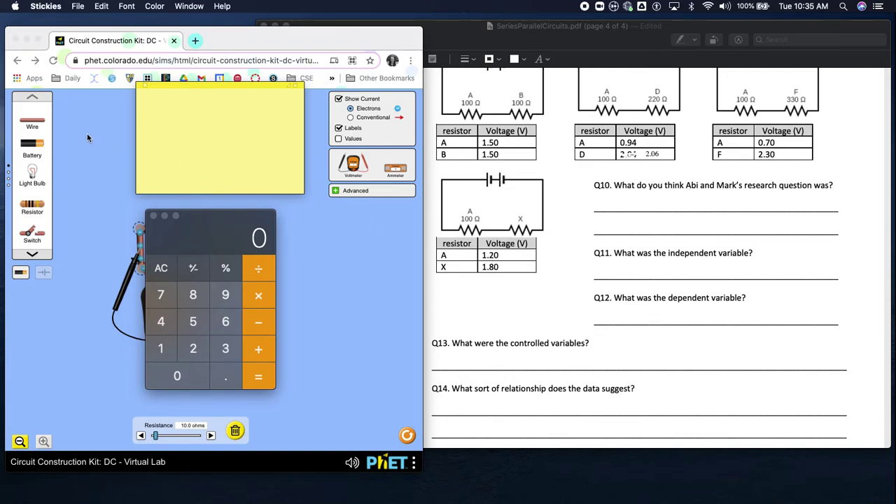
Write the proportion 1.20/100 = 1.80/x as stacked fractions in the sticky note
{"action": "type", "text": "1.20"}
{"action": "key", "text": "Return"}
{"action": "type", "text": "---"}
{"action": "left_click", "coordinate": [179, 96]}
{"action": "left_click", "coordinate": [183, 107]}
{"action": "type", "text": "= ---"}
{"action": "left_click", "coordinate": [182, 95]}
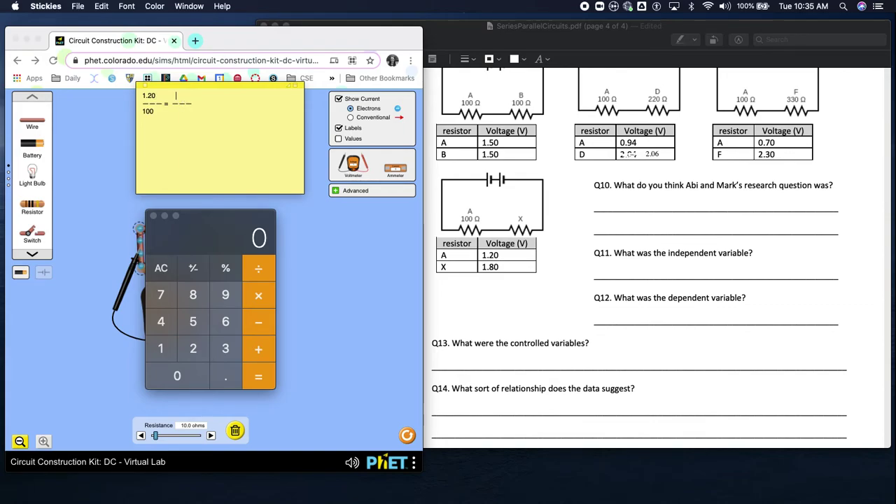
{"action": "type", "text": "1.80"}
Add the line '1.20x =' and begin entering 100 in Calculator
{"action": "left_click", "coordinate": [185, 112]}
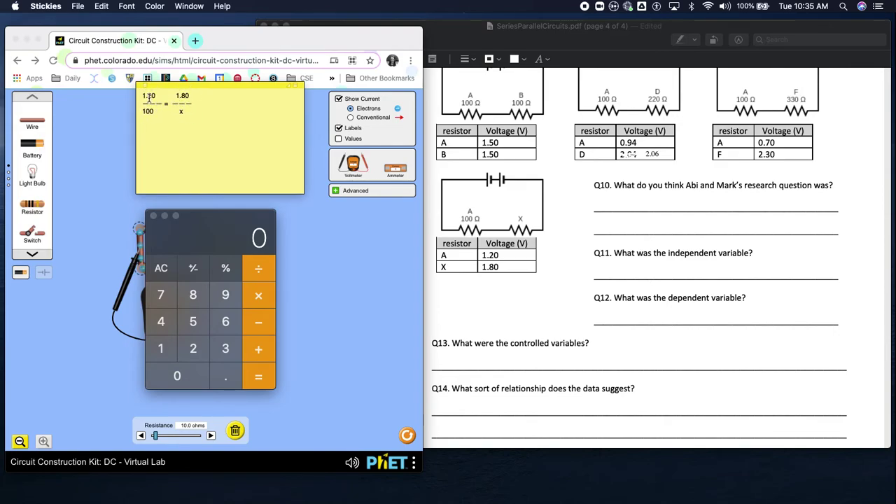
{"action": "type", "text": "1.20x ="}
{"action": "left_click", "coordinate": [172, 353]}
Compute 1.8 × 100 = 180 and write 180 after '1.20x =' in the note
{"action": "left_click", "coordinate": [178, 376]}
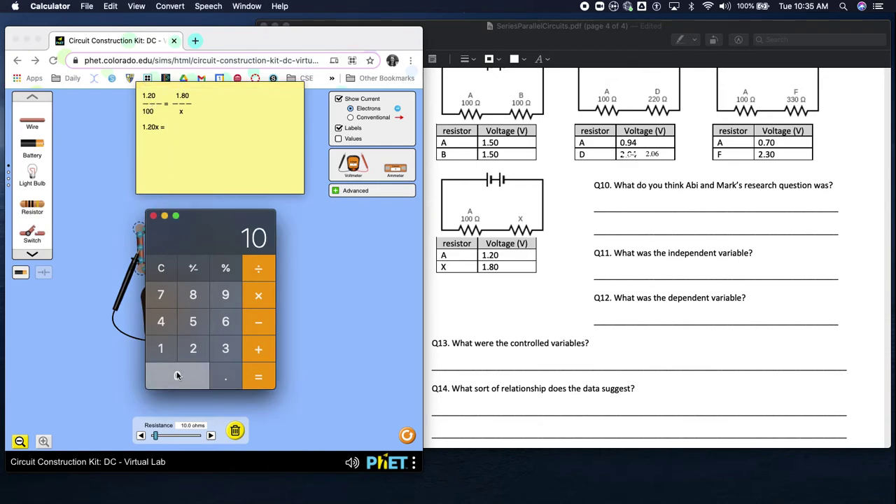
{"action": "left_click", "coordinate": [178, 376]}
{"action": "left_click", "coordinate": [258, 292]}
{"action": "left_click", "coordinate": [163, 348]}
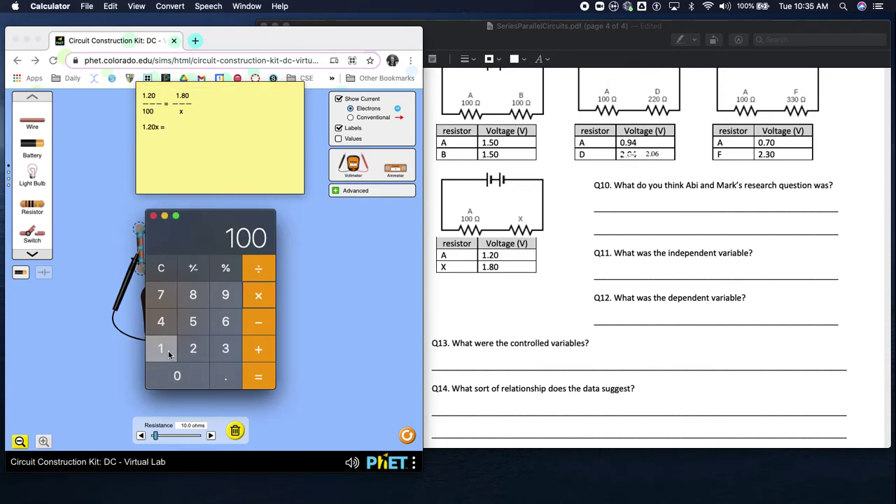
{"action": "left_click", "coordinate": [223, 373]}
{"action": "left_click", "coordinate": [262, 371]}
{"action": "key", "text": "1"}
{"action": "left_click", "coordinate": [201, 125]}
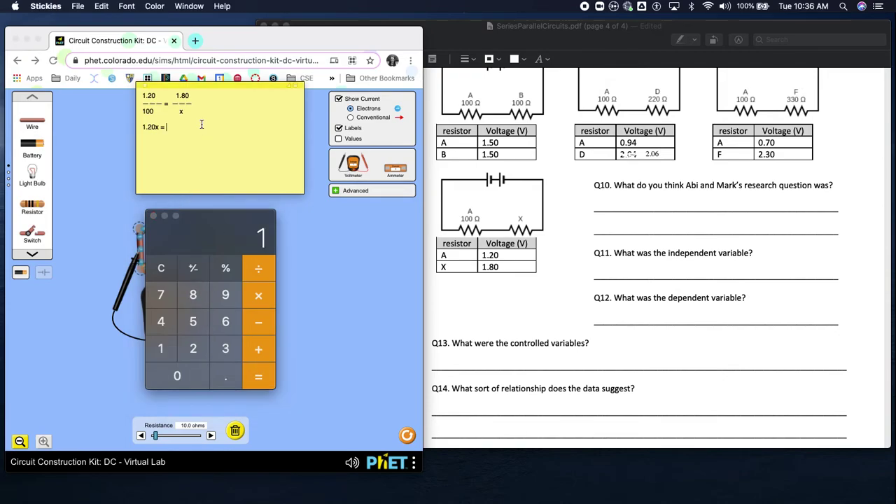
{"action": "type", "text": "180"}
Compute 180 ÷ 1.20 = 150 in Calculator, then return to the simulation
{"action": "left_click", "coordinate": [225, 210]}
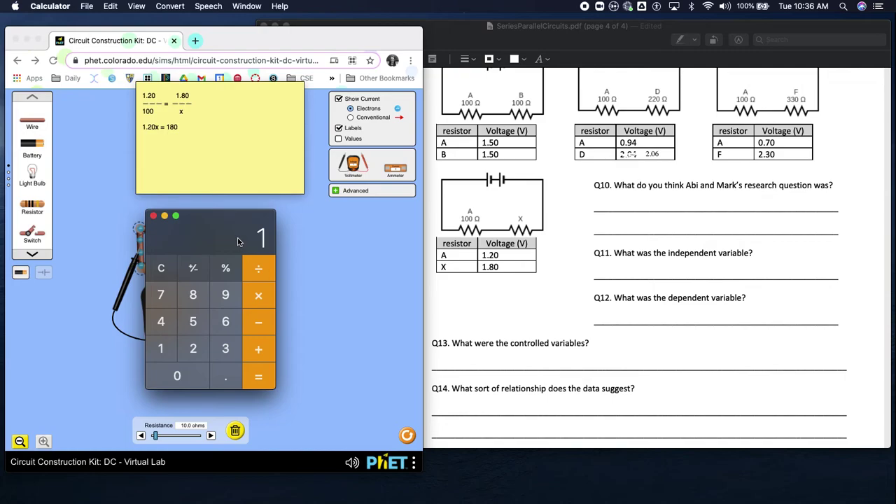
{"action": "key", "text": "BackSpace"}
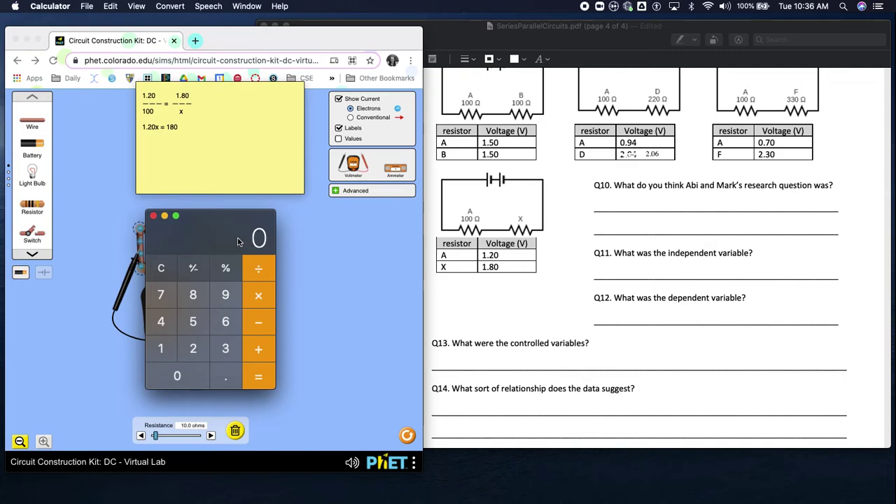
{"action": "type", "text": "180/1."}
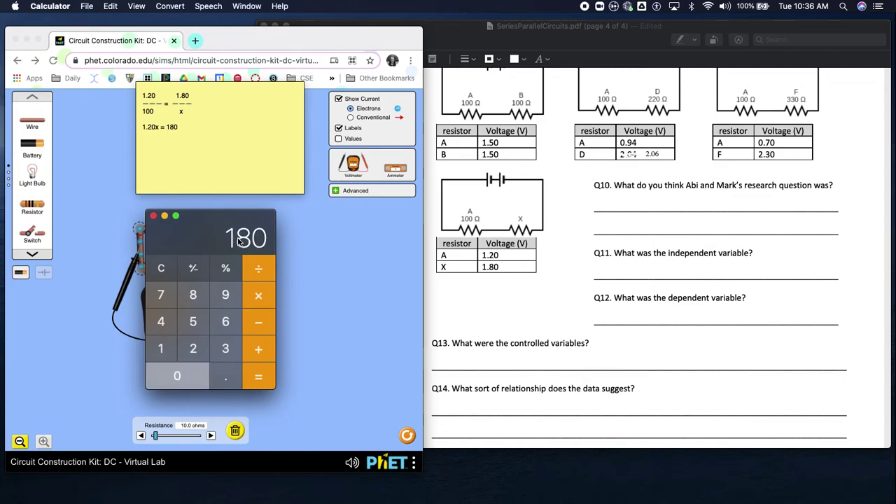
{"action": "type", "text": "20"}
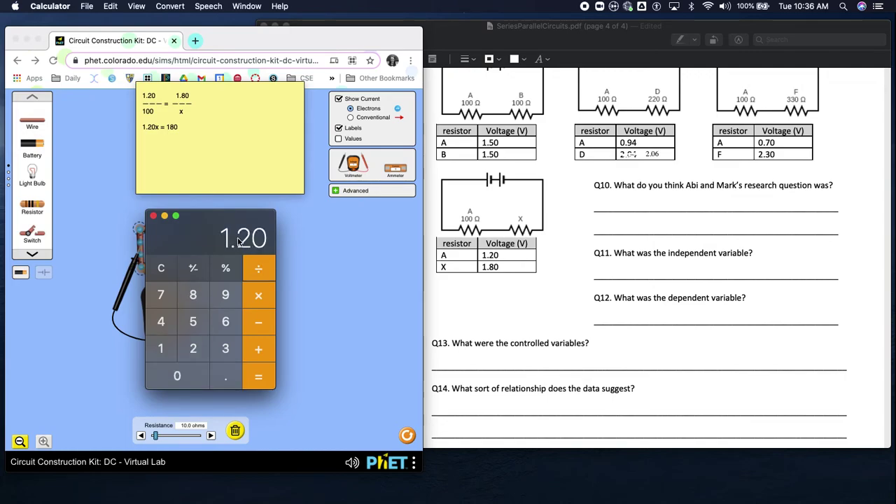
{"action": "key", "text": "Return"}
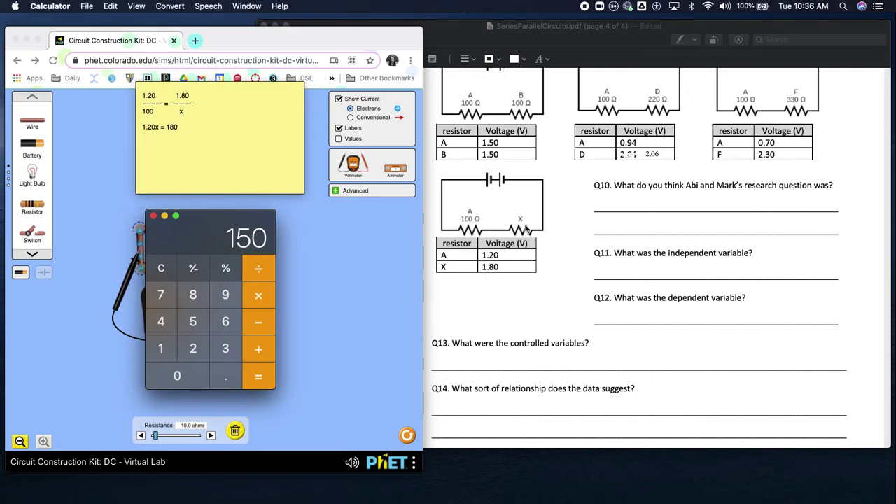
{"action": "left_click", "coordinate": [347, 300]}
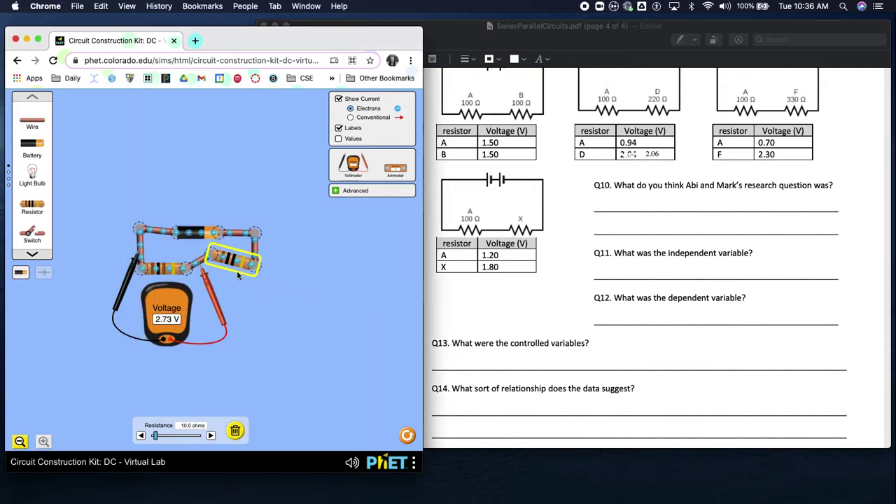
Delete the old resistor and wire a new resistor into the circuit's right gap
{"action": "left_click", "coordinate": [211, 435]}
{"action": "left_click_drag", "start_coordinate": [157, 436], "coordinate": [200, 435]}
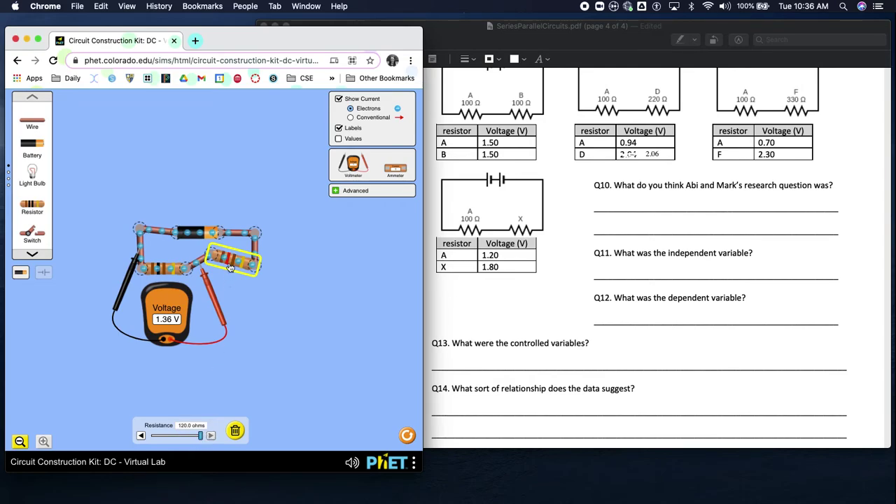
{"action": "key", "text": "Delete"}
{"action": "left_click", "coordinate": [35, 256]}
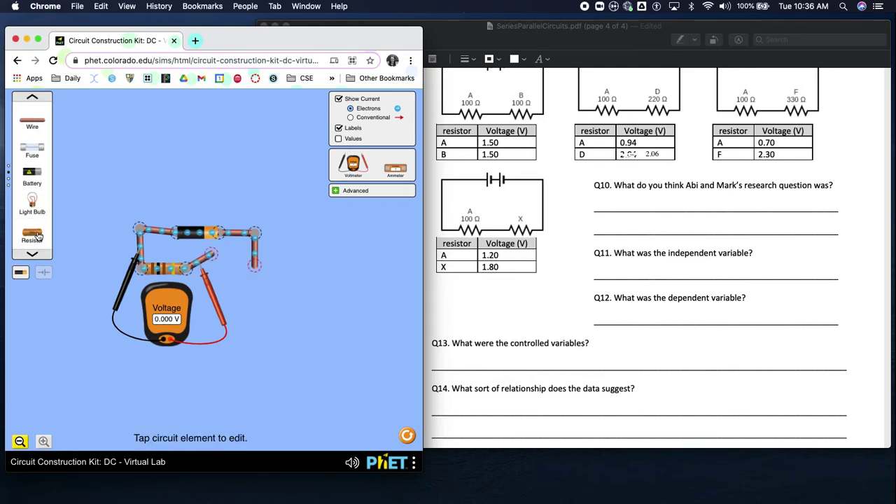
{"action": "left_click_drag", "start_coordinate": [32, 233], "coordinate": [210, 267]}
{"action": "left_click", "coordinate": [228, 271]}
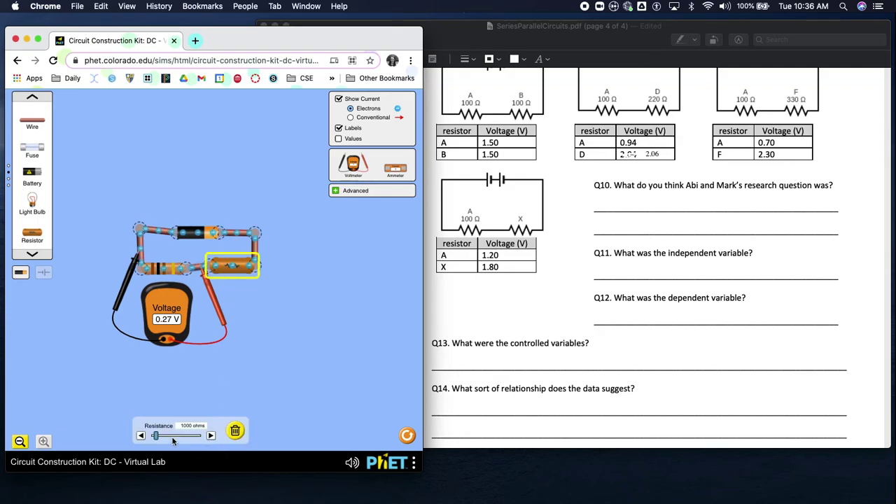
Lower the new resistor from 1000 Ω until the meter reads 1.20 V across A
{"action": "left_click_drag", "start_coordinate": [156, 437], "coordinate": [153, 438]}
{"action": "left_click", "coordinate": [141, 436]}
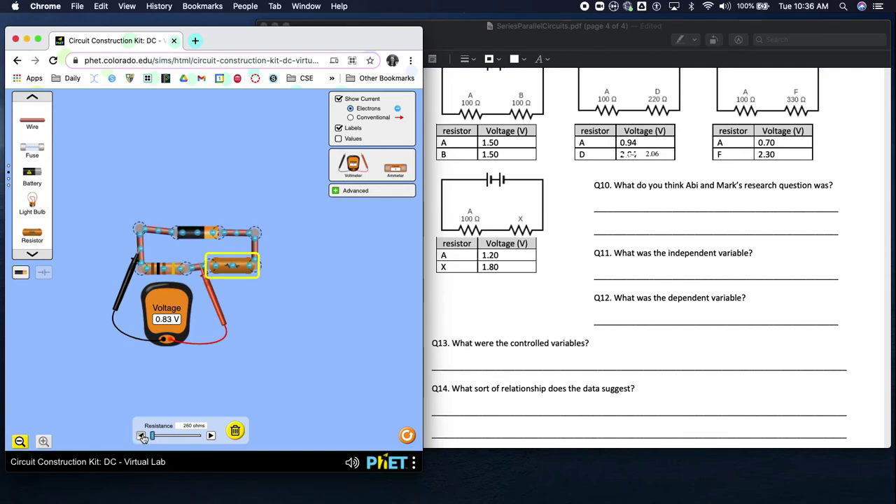
{"action": "left_click", "coordinate": [141, 436]}
{"action": "left_click", "coordinate": [142, 436]}
{"action": "left_click", "coordinate": [142, 436]}
{"action": "left_click", "coordinate": [141, 435]}
{"action": "left_click", "coordinate": [141, 436]}
{"action": "left_click", "coordinate": [142, 436]}
{"action": "left_click", "coordinate": [244, 341]}
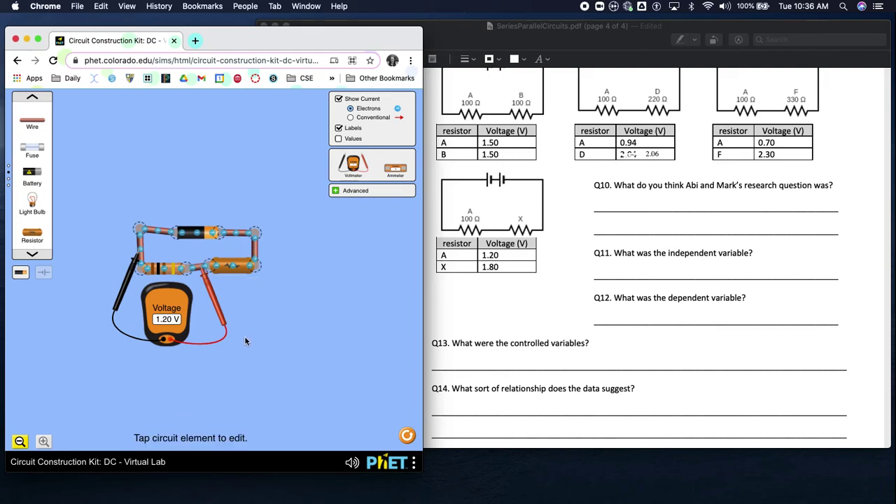
Move the voltmeter probes across the new resistor to read 1.80 V
{"action": "left_click_drag", "start_coordinate": [224, 324], "coordinate": [224, 323]}
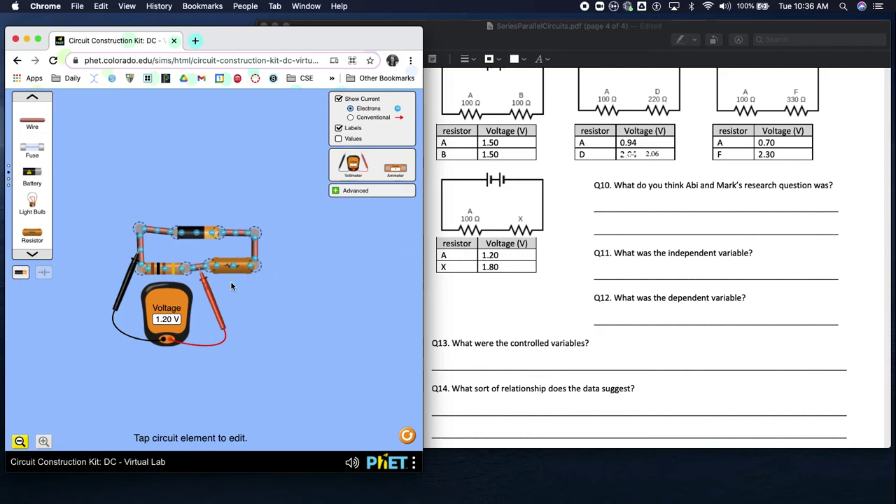
{"action": "left_click_drag", "start_coordinate": [216, 318], "coordinate": [272, 299]}
{"action": "left_click_drag", "start_coordinate": [126, 295], "coordinate": [188, 315]}
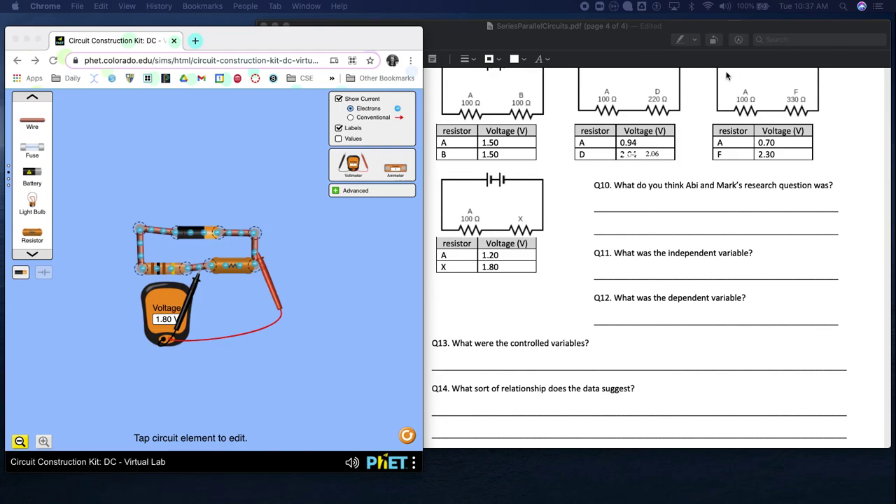
Review the worksheet's resistor X 1.20/1.80 V table and questions Q10–Q15
{"action": "scroll", "coordinate": [503, 392], "scroll_direction": "down", "scroll_amount": 3}
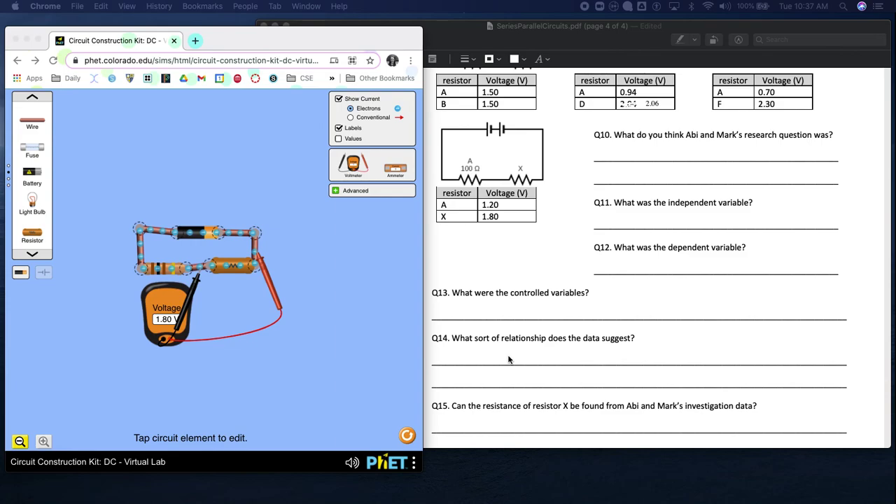
{"action": "scroll", "coordinate": [486, 198], "scroll_direction": "up", "scroll_amount": 5}
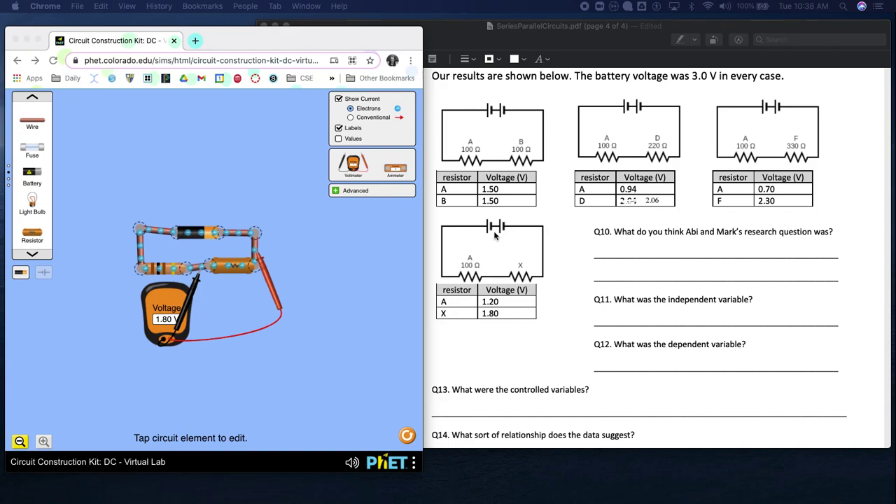
{"action": "scroll", "coordinate": [515, 363], "scroll_direction": "down", "scroll_amount": 5}
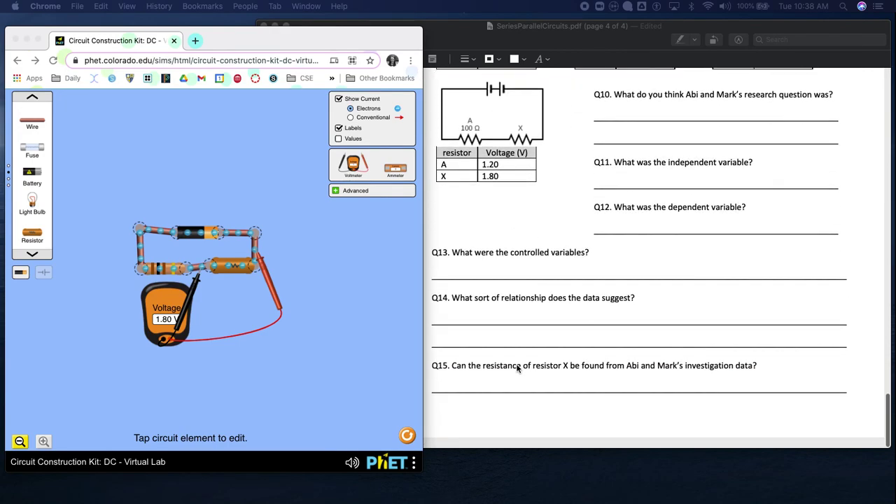
{"action": "scroll", "coordinate": [518, 369], "scroll_direction": "up", "scroll_amount": 4}
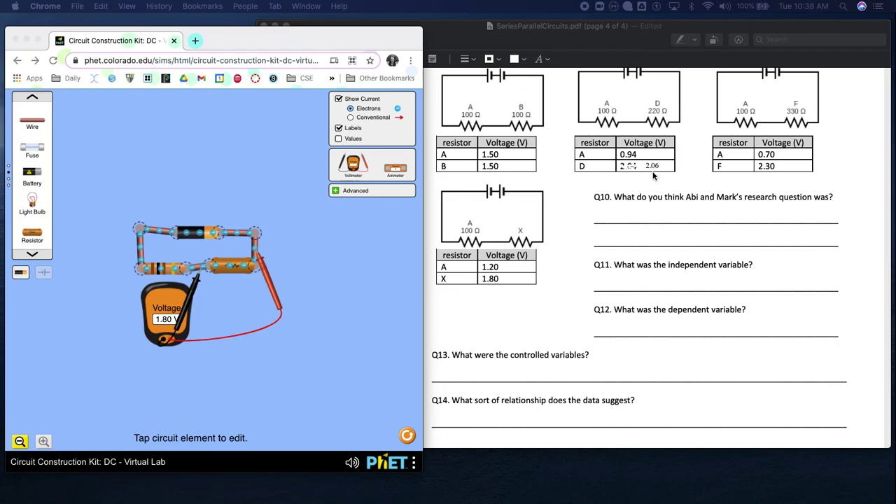
{"action": "left_click", "coordinate": [679, 143]}
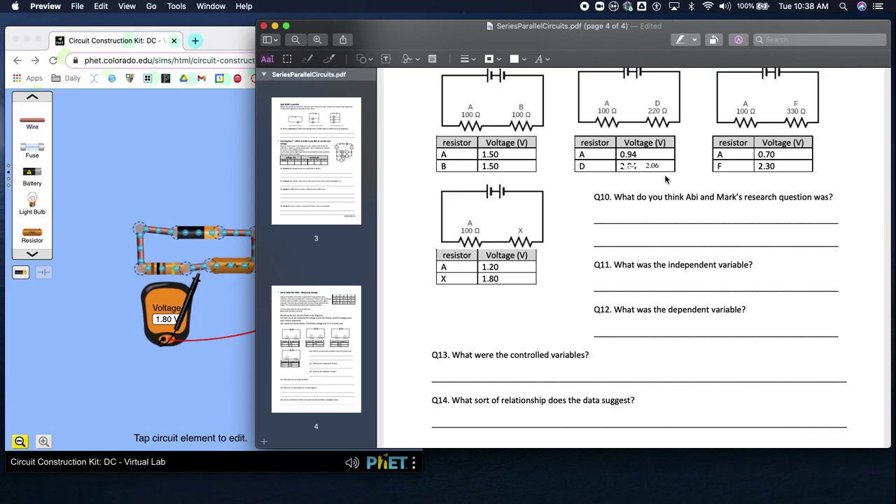
{"action": "scroll", "coordinate": [665, 179], "scroll_direction": "down", "scroll_amount": 5}
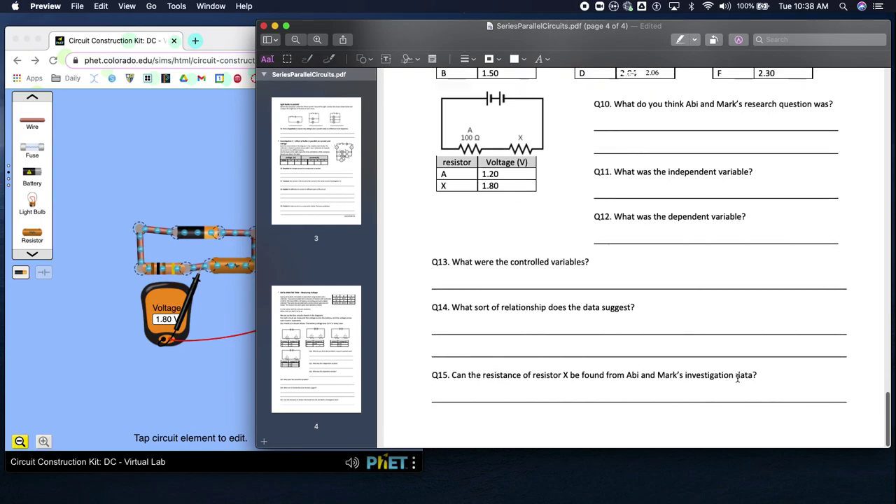
{"action": "scroll", "coordinate": [737, 376], "scroll_direction": "up", "scroll_amount": 3}
{"action": "scroll", "coordinate": [737, 375], "scroll_direction": "down", "scroll_amount": 3}
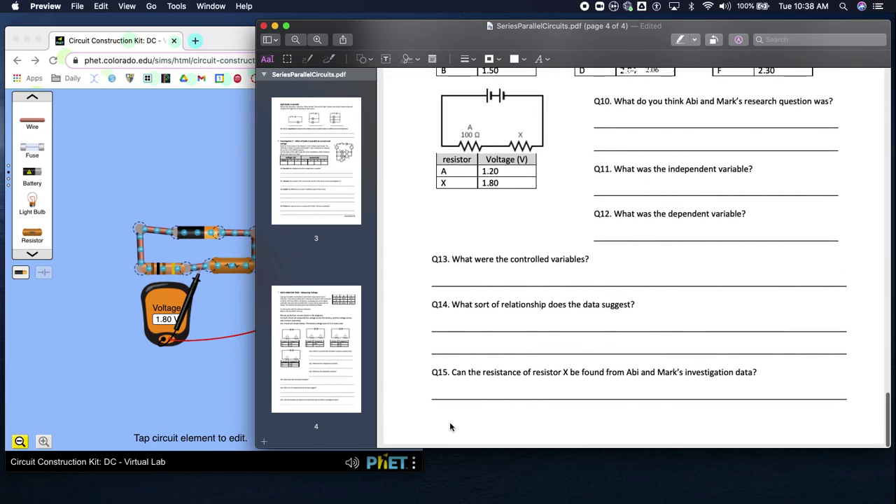